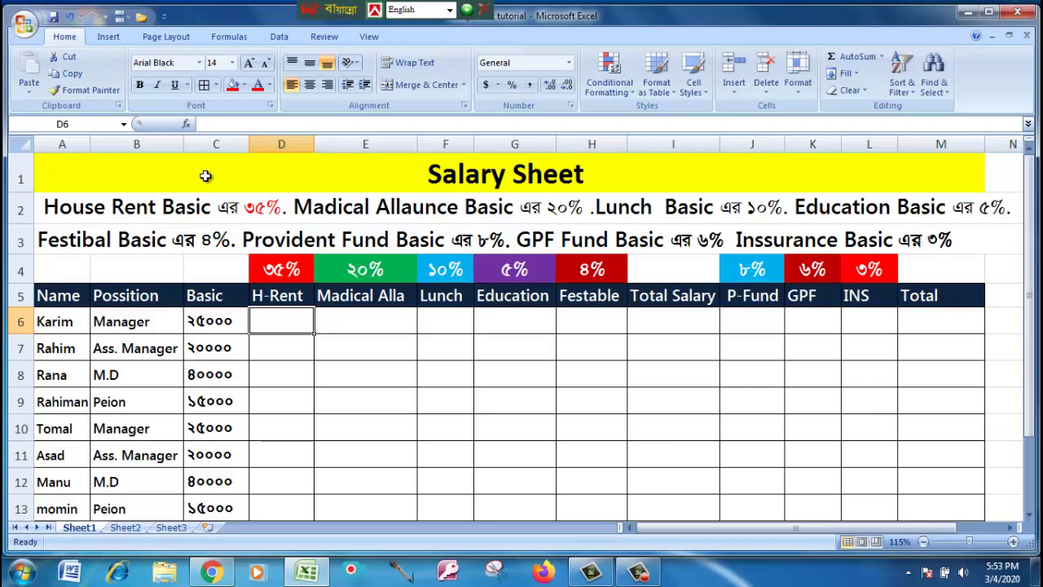
Select the allowance rate description and the employee salary table to review them.
drag(80, 209, 815, 234)
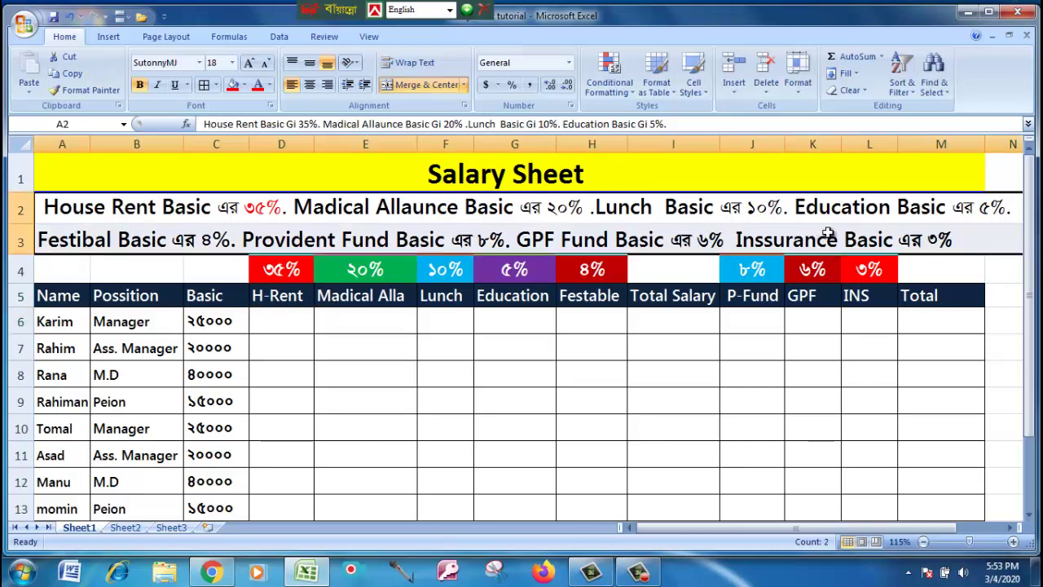
click(296, 352)
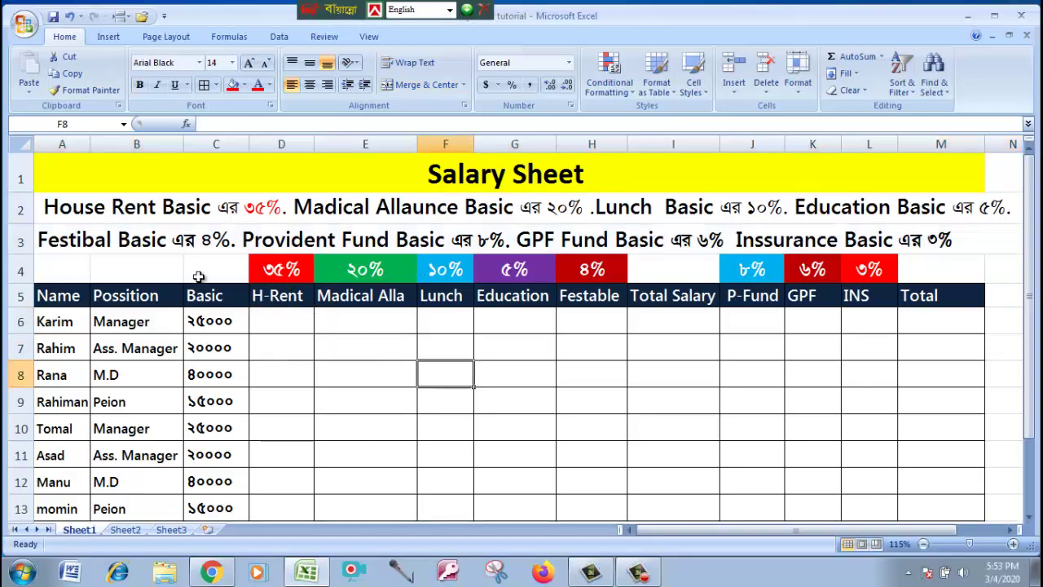
click(283, 322)
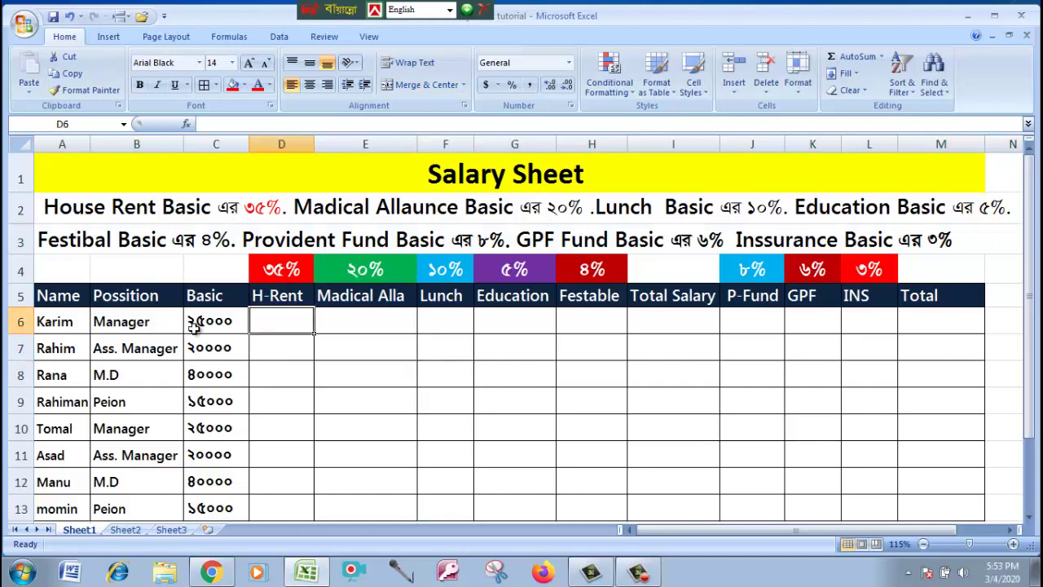
mouse_move(59, 303)
mouse_down()
mouse_move(925, 487)
mouse_move(924, 498)
mouse_up()
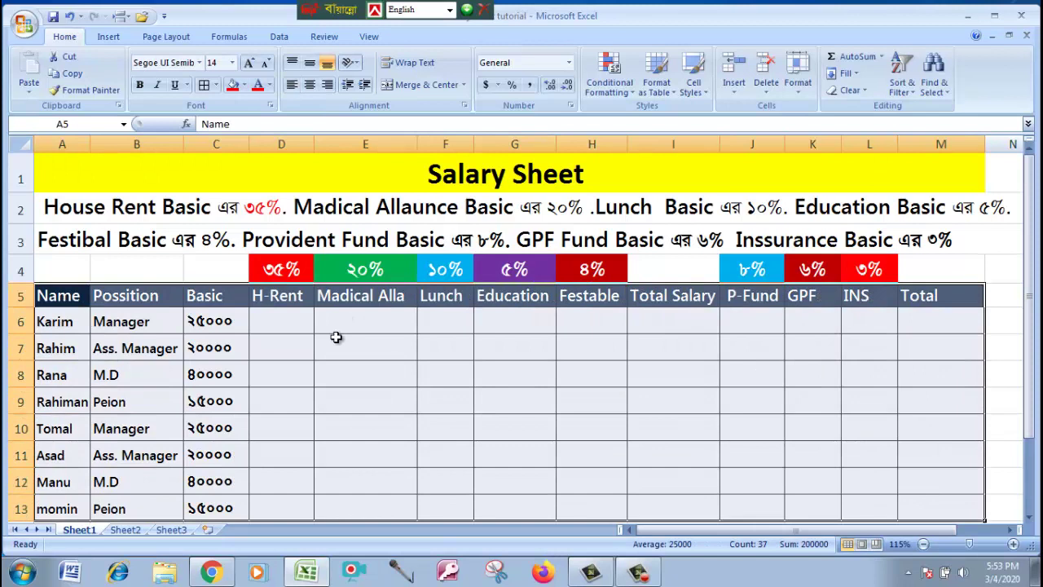
click(268, 327)
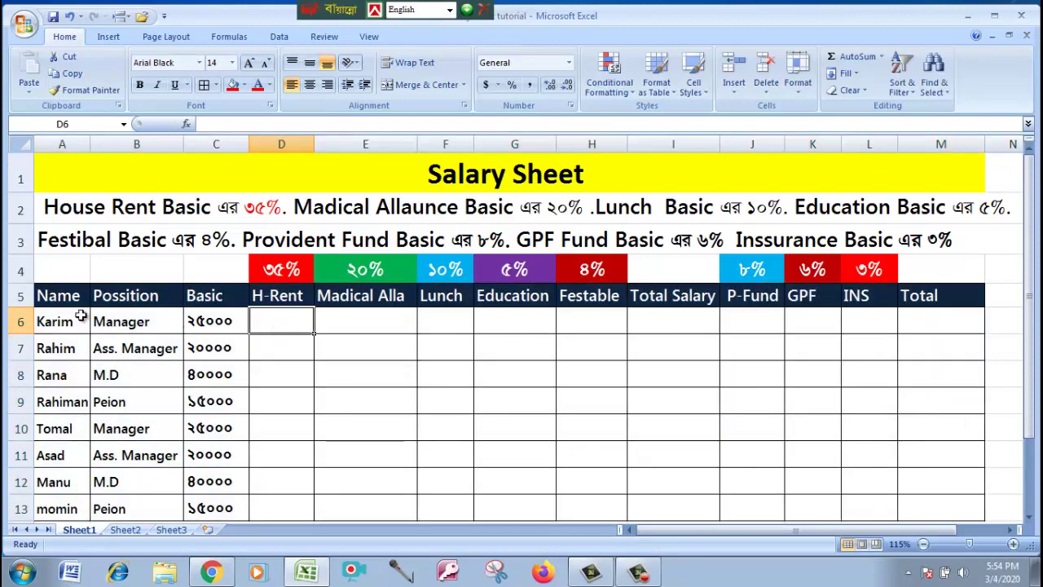
Go through each column heading from Name to INS, plus the empty Total Salary and Total cells.
click(57, 299)
click(114, 300)
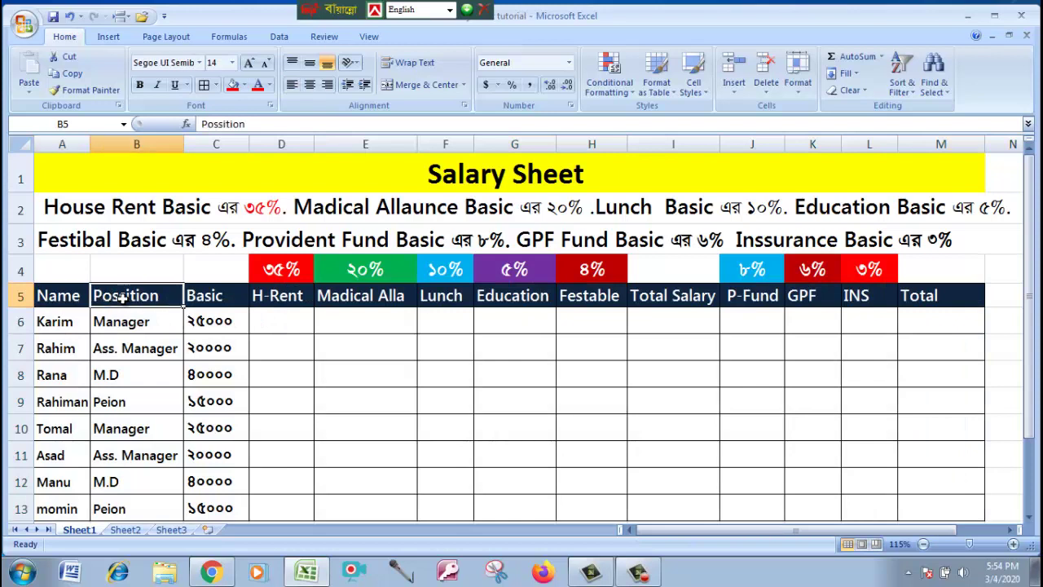
click(191, 298)
click(272, 303)
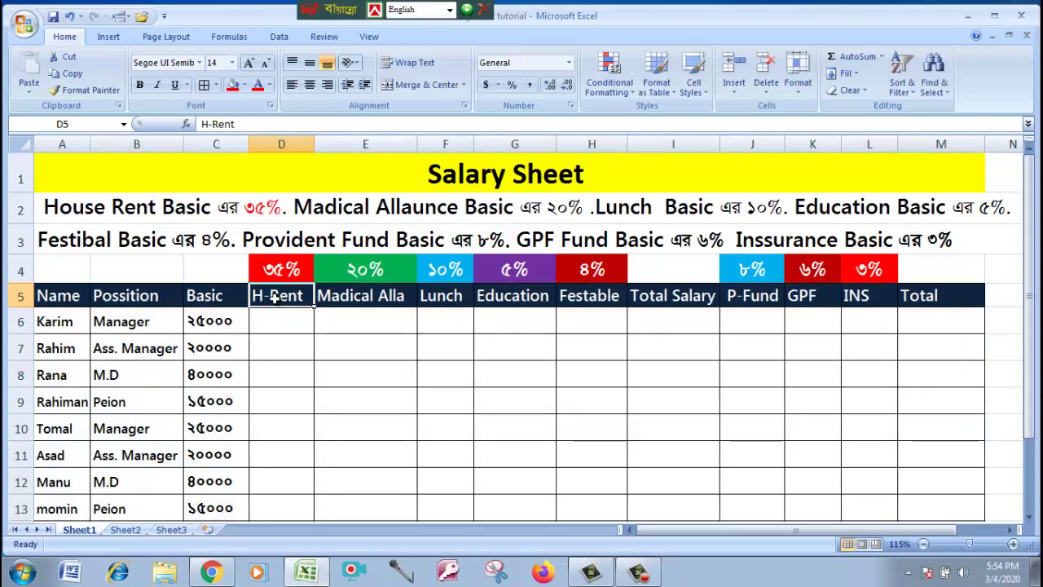
click(371, 297)
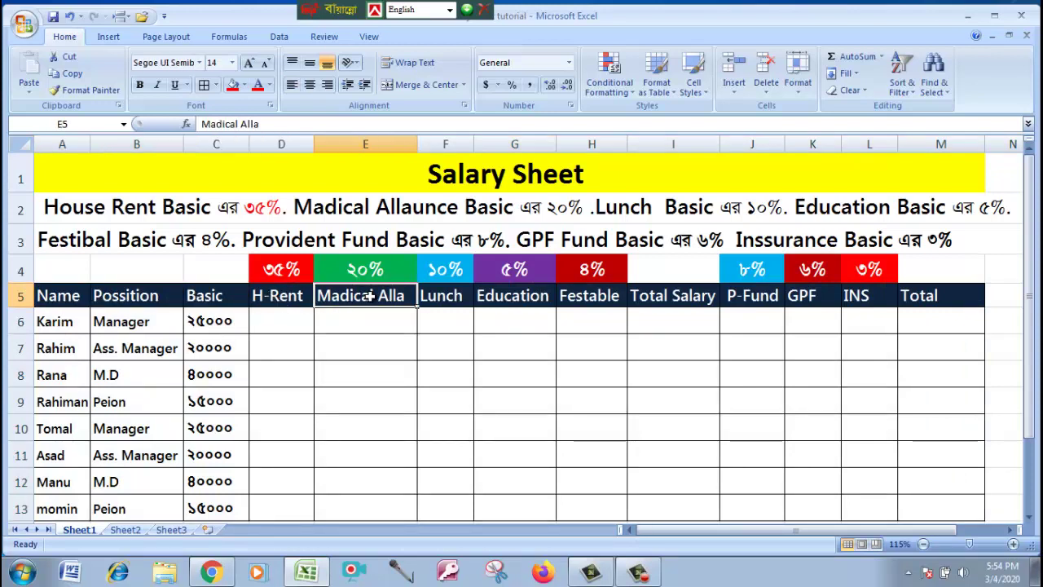
click(431, 297)
click(497, 297)
click(571, 303)
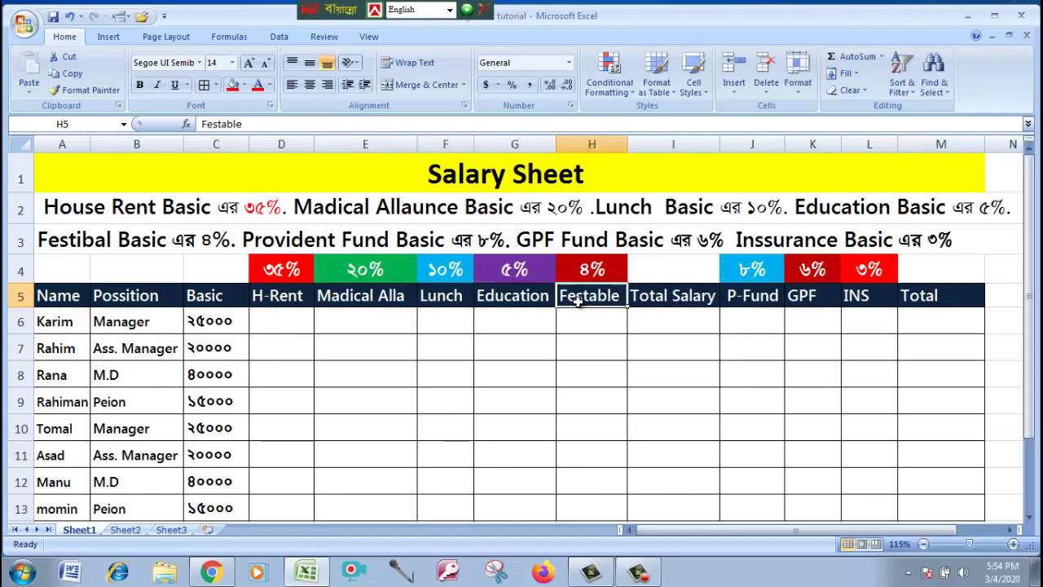
drag(652, 299, 676, 493)
click(736, 326)
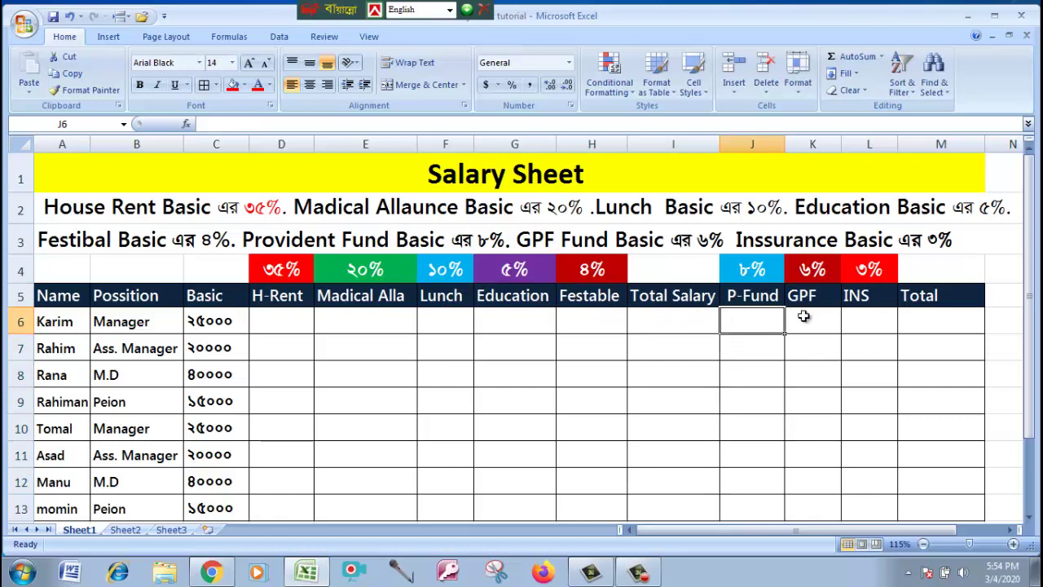
click(747, 296)
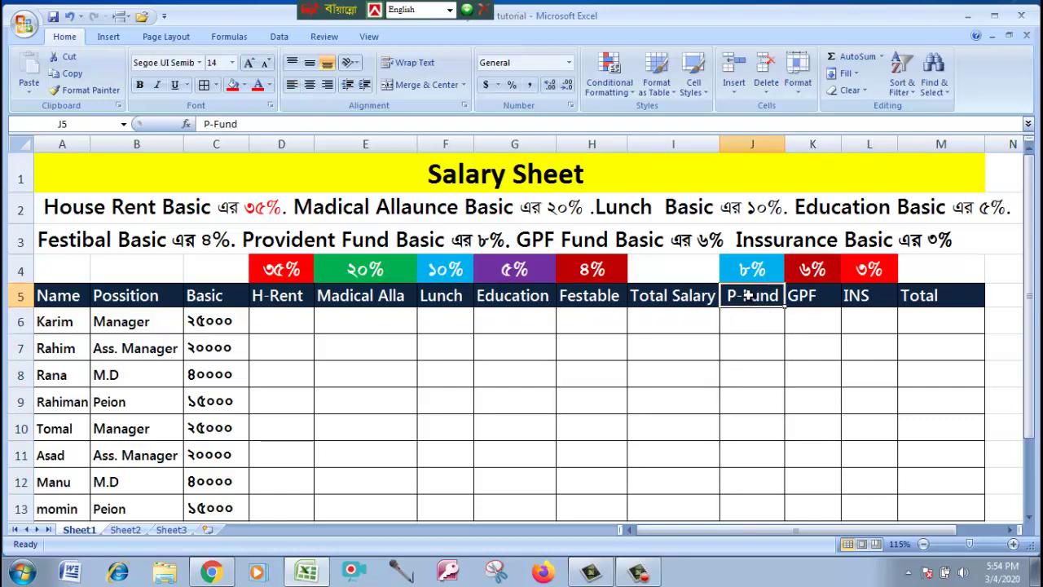
click(807, 300)
click(863, 298)
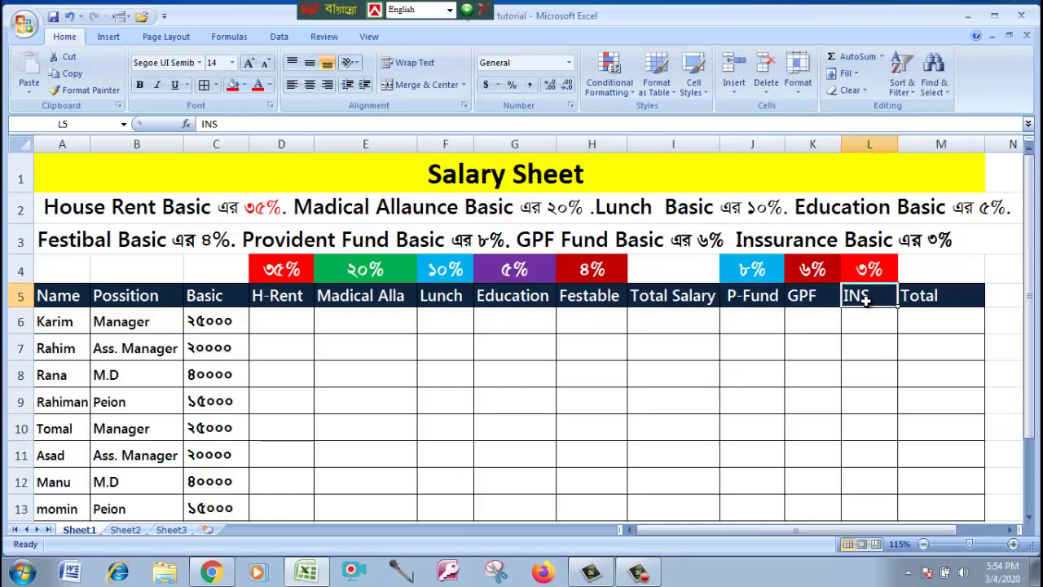
click(927, 317)
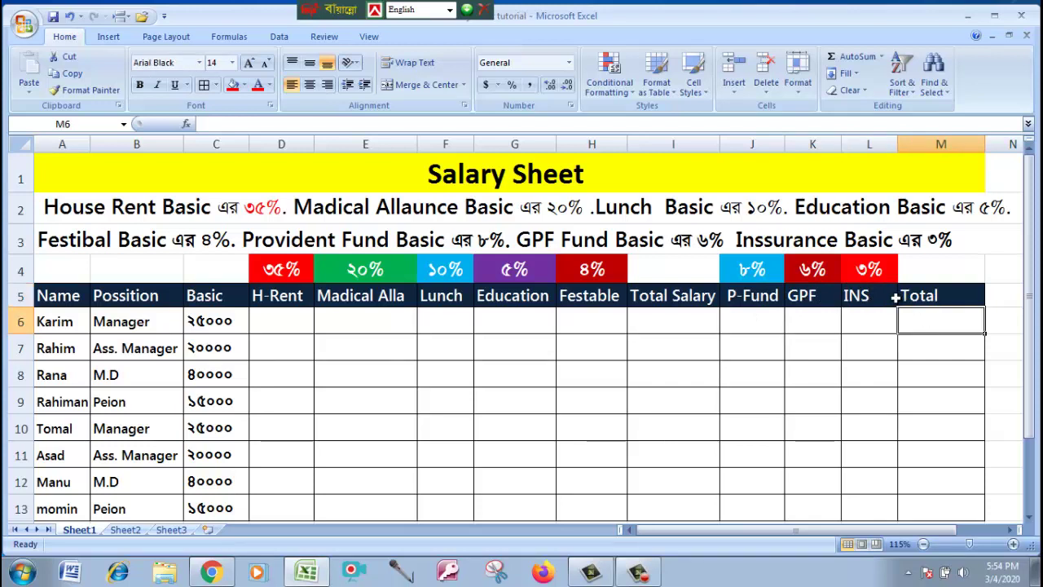
click(592, 348)
click(289, 322)
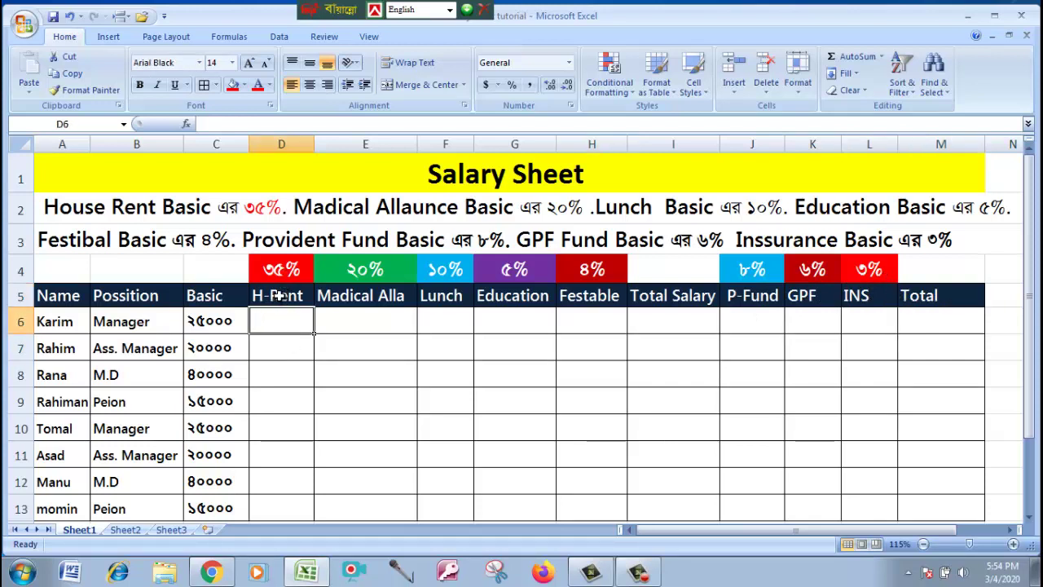
click(278, 296)
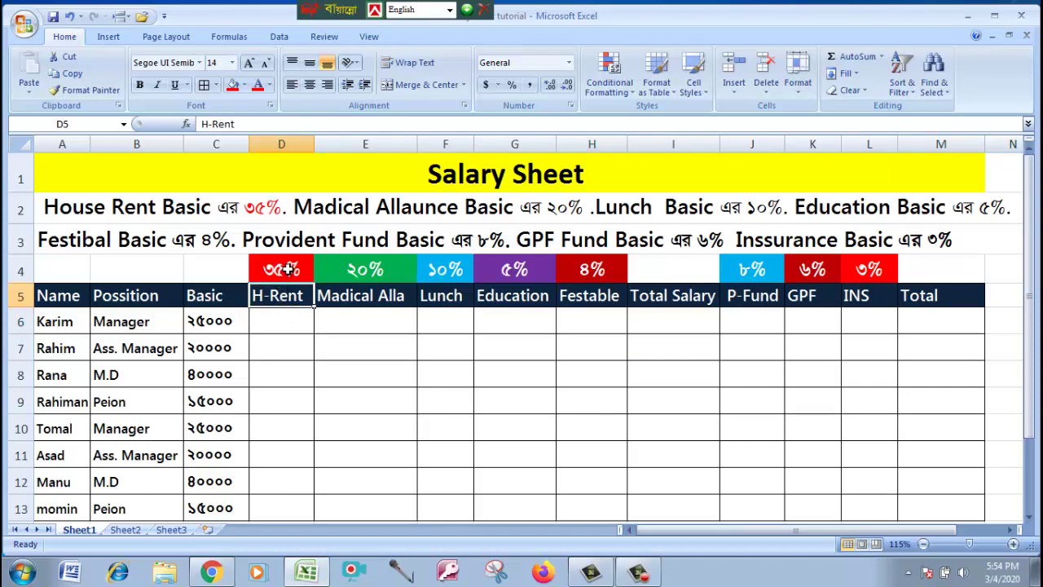
Enter =C6*35% in D6 and fill it down to D13, giving 8750 down to 5250.
click(281, 318)
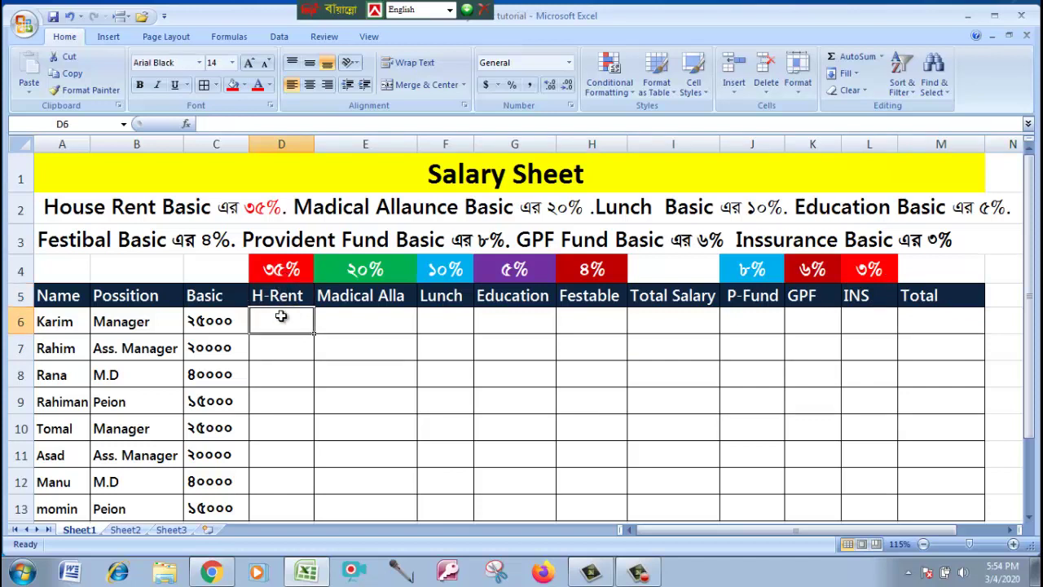
text(=)
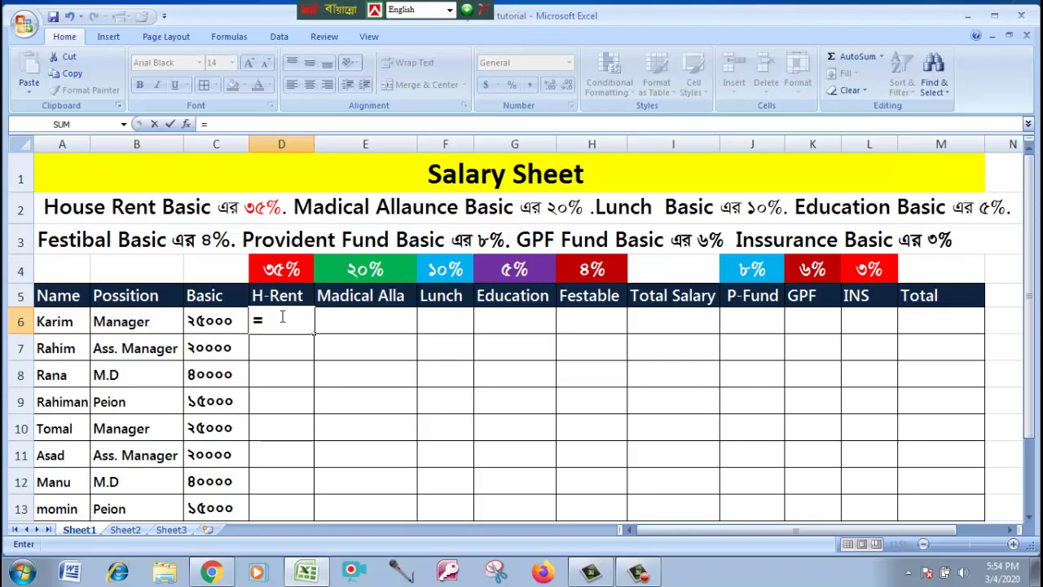
click(215, 321)
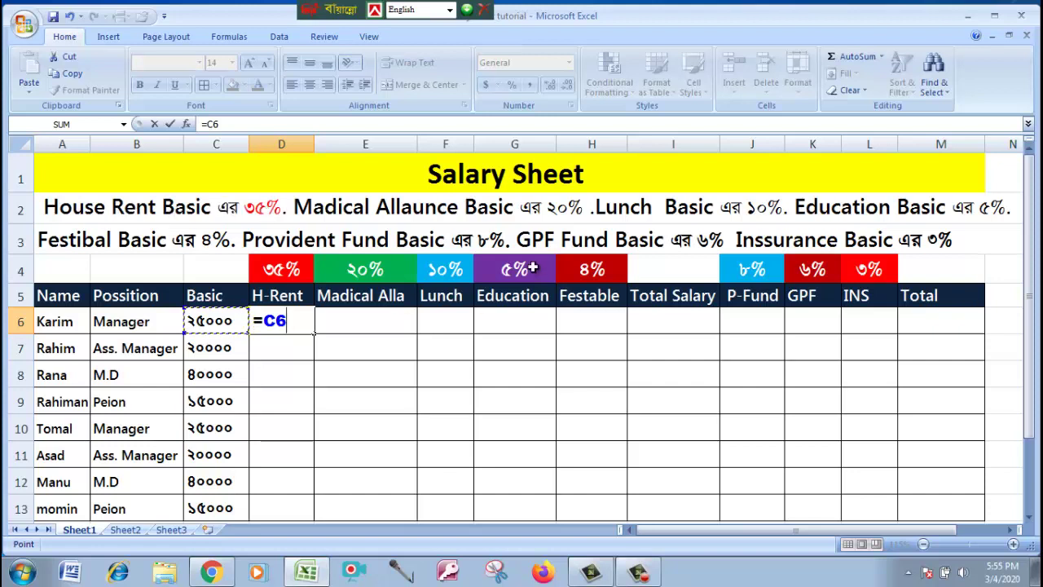
text(*)
text(35)
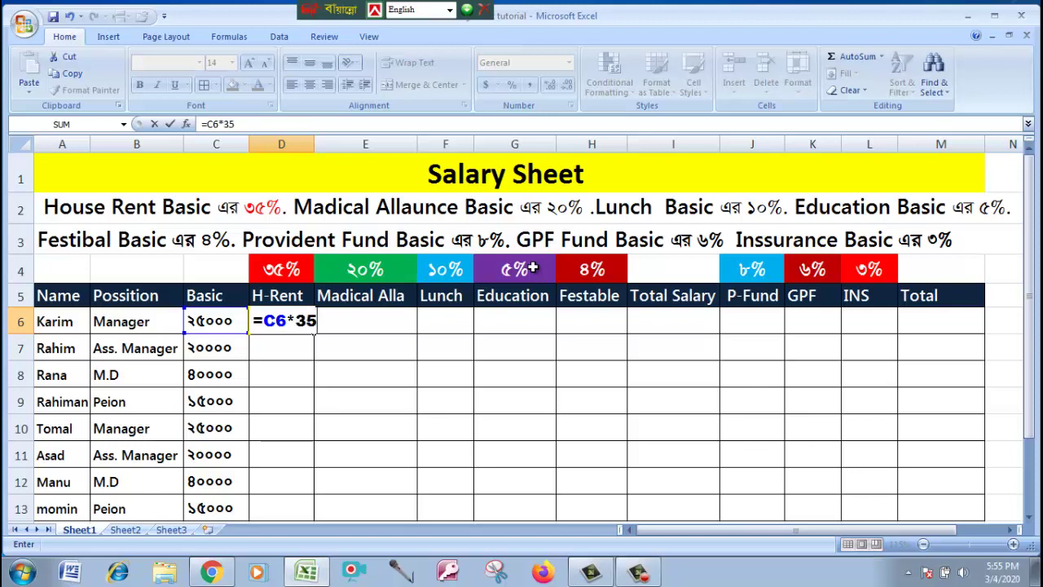
text(%)
key(Return)
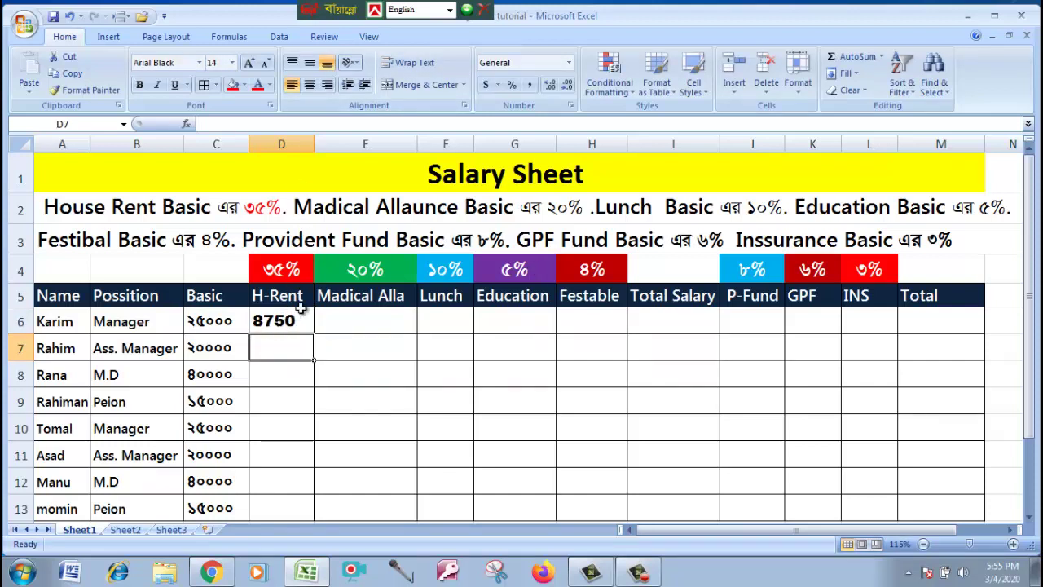
click(269, 320)
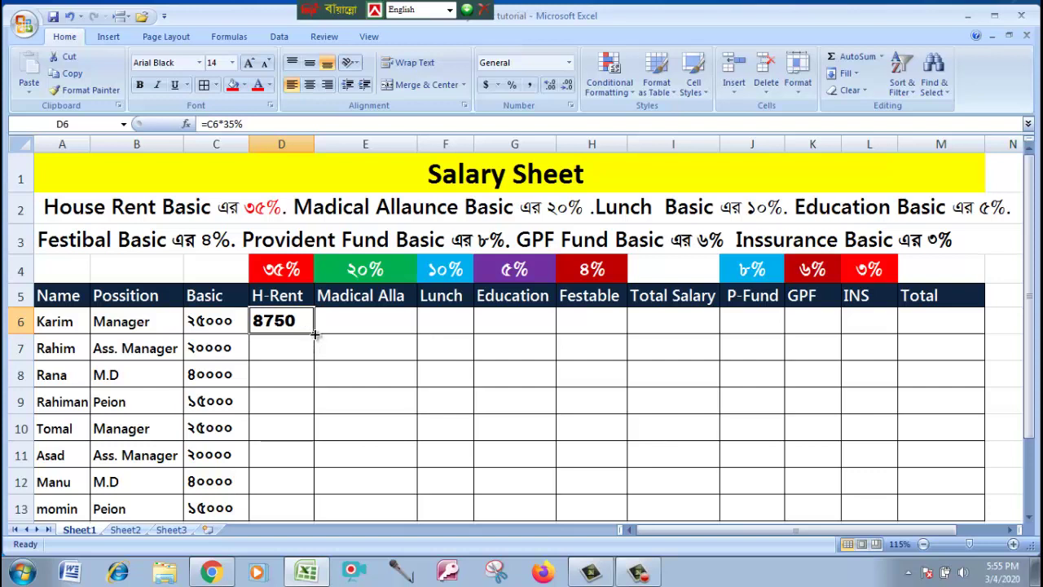
drag(314, 333, 303, 509)
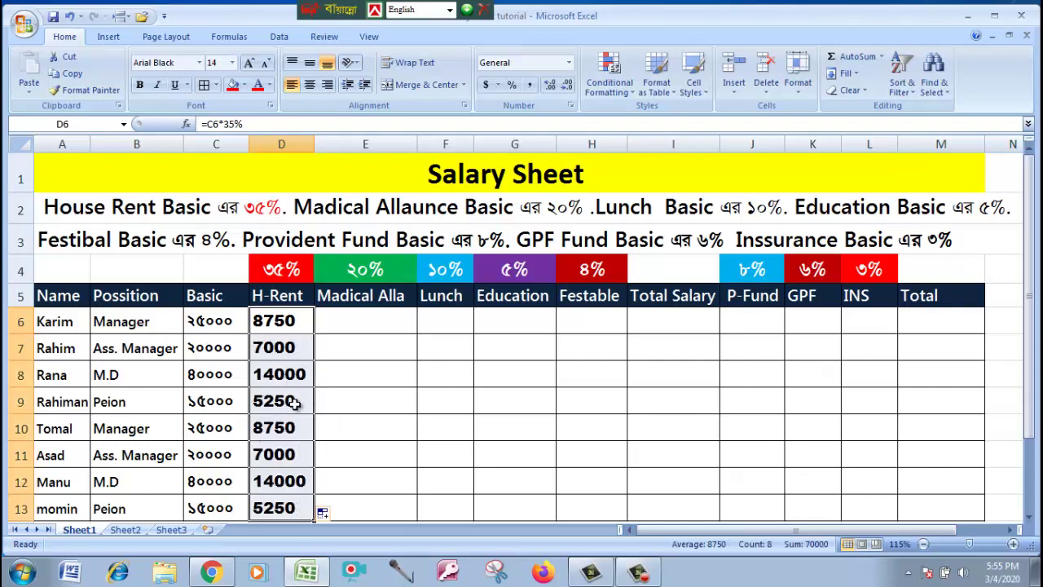
Enter =C6*20% in E6 and fill it down to E13, giving 5000 down to 3000.
click(334, 352)
click(350, 320)
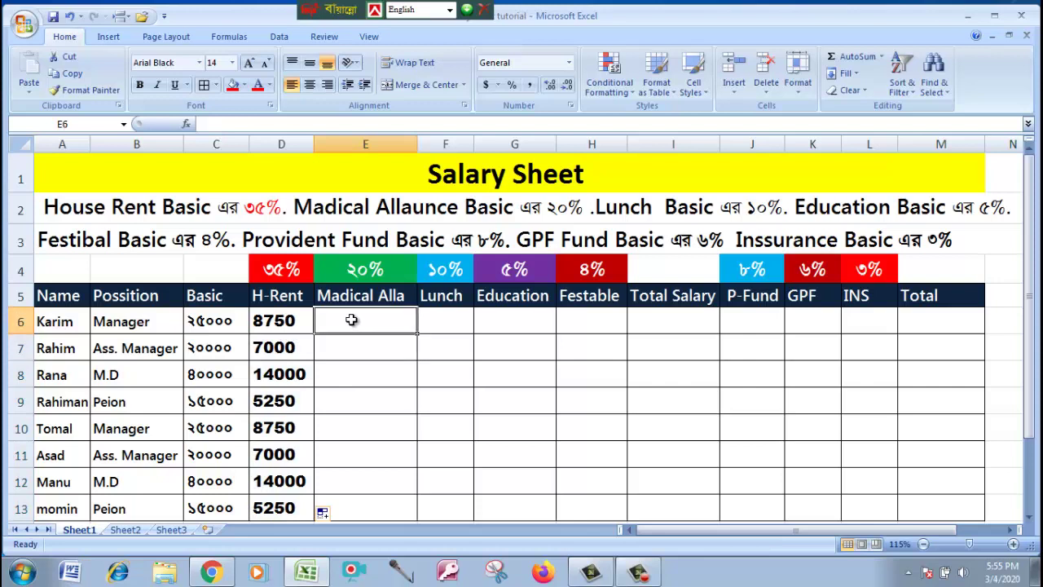
click(361, 292)
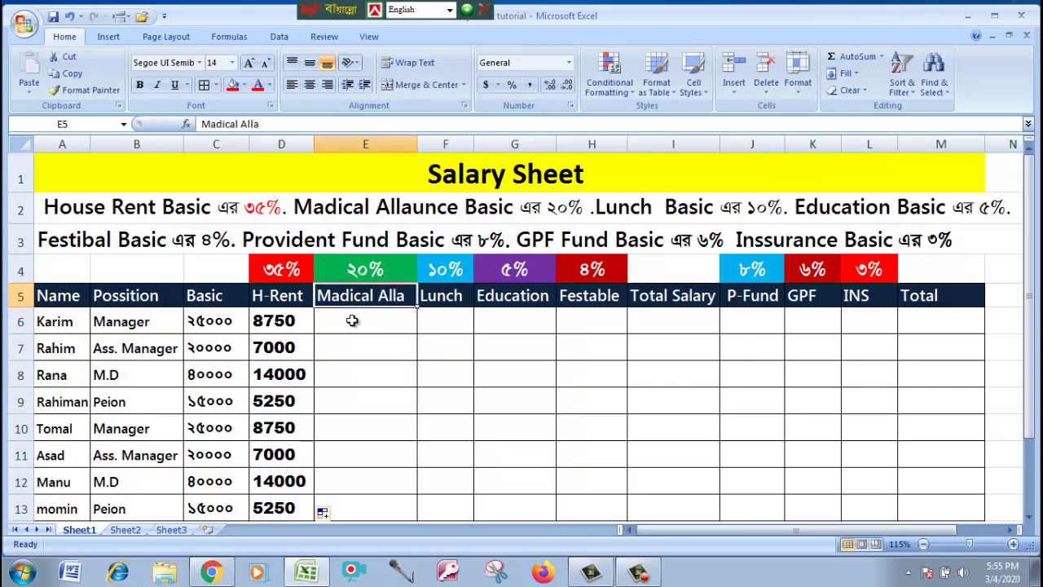
click(352, 320)
text(=)
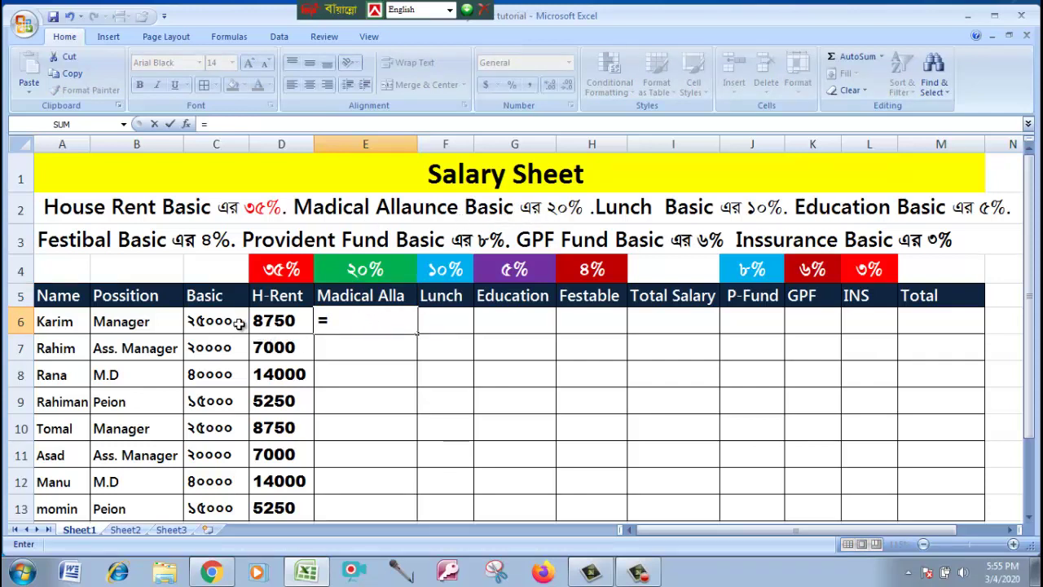
click(213, 322)
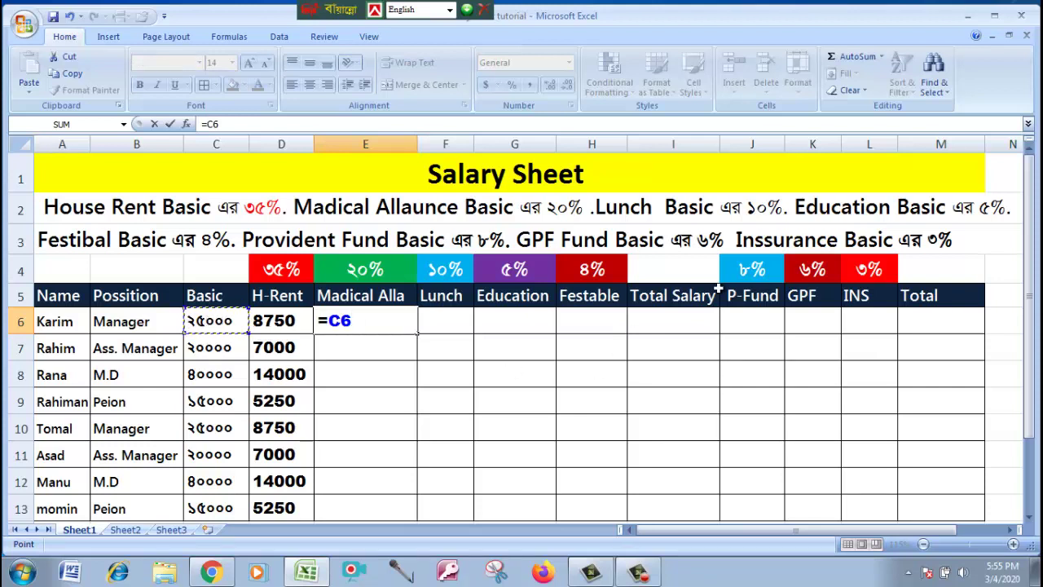
text(*2)
text(0)
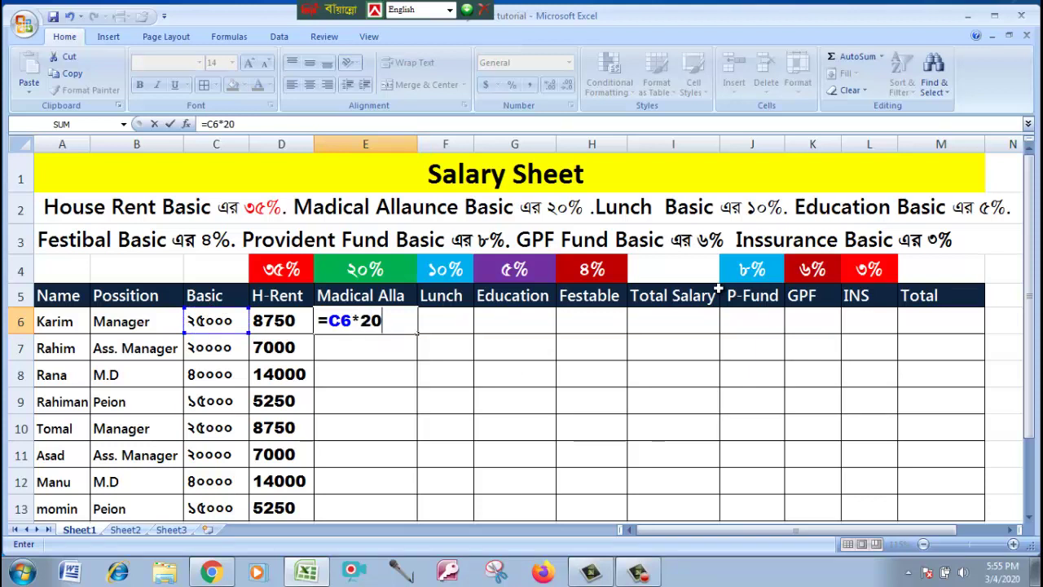
text(%)
key(Return)
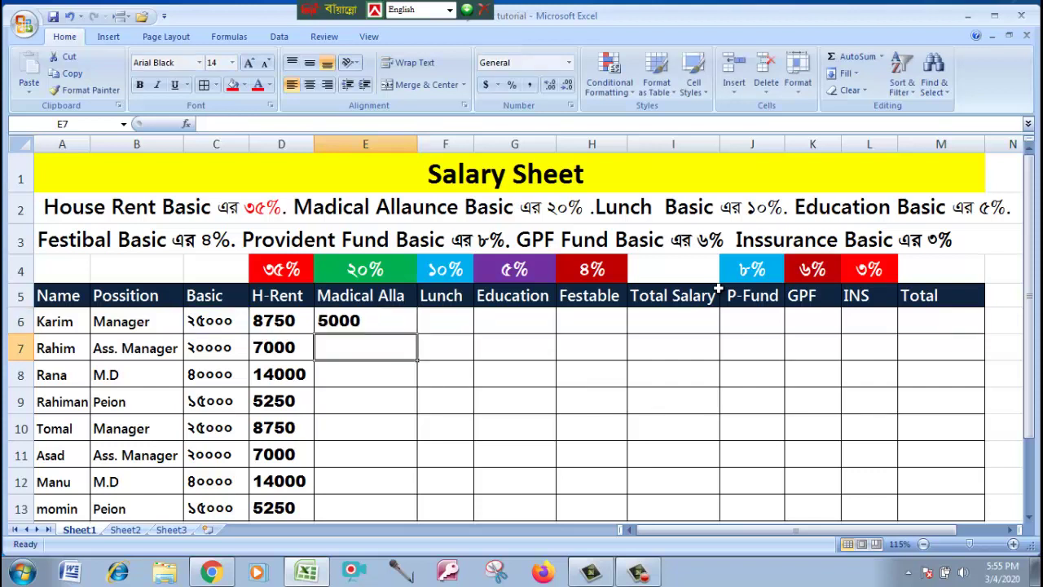
click(333, 321)
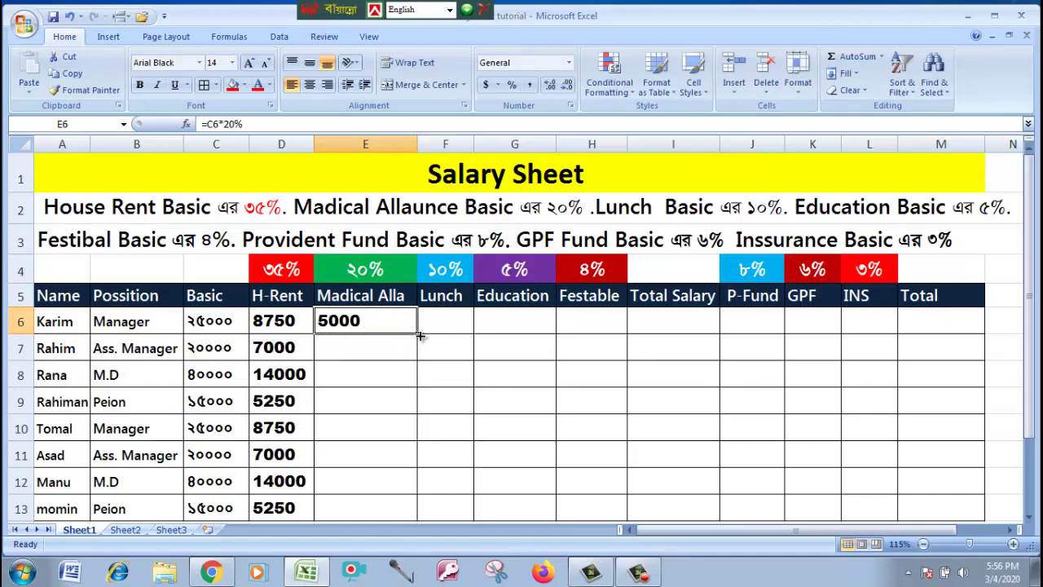
drag(417, 334, 409, 507)
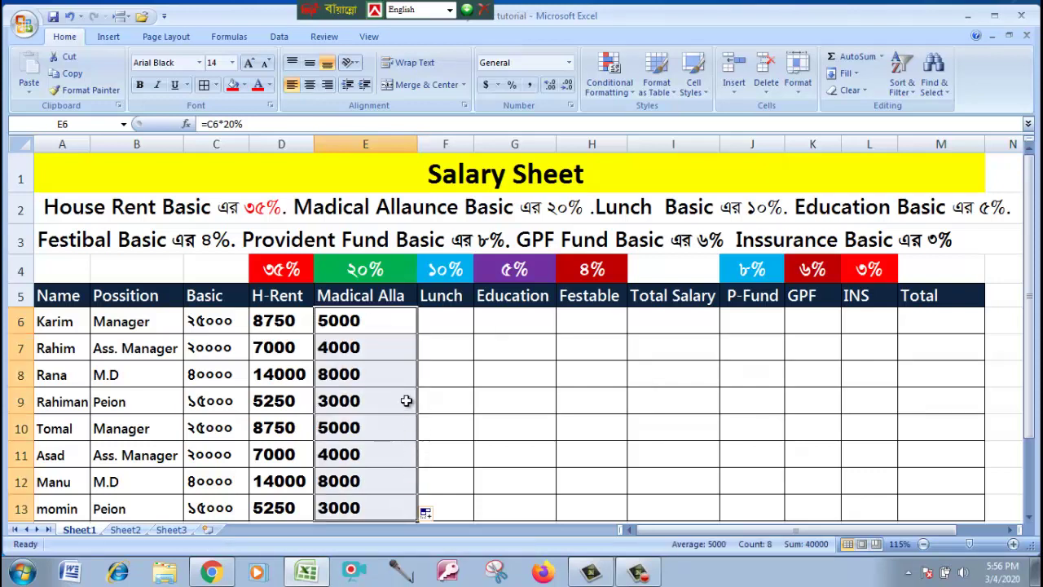
Enter =C6*10% in F6 and copy it down to F13, giving 2500 down to 1500.
click(361, 354)
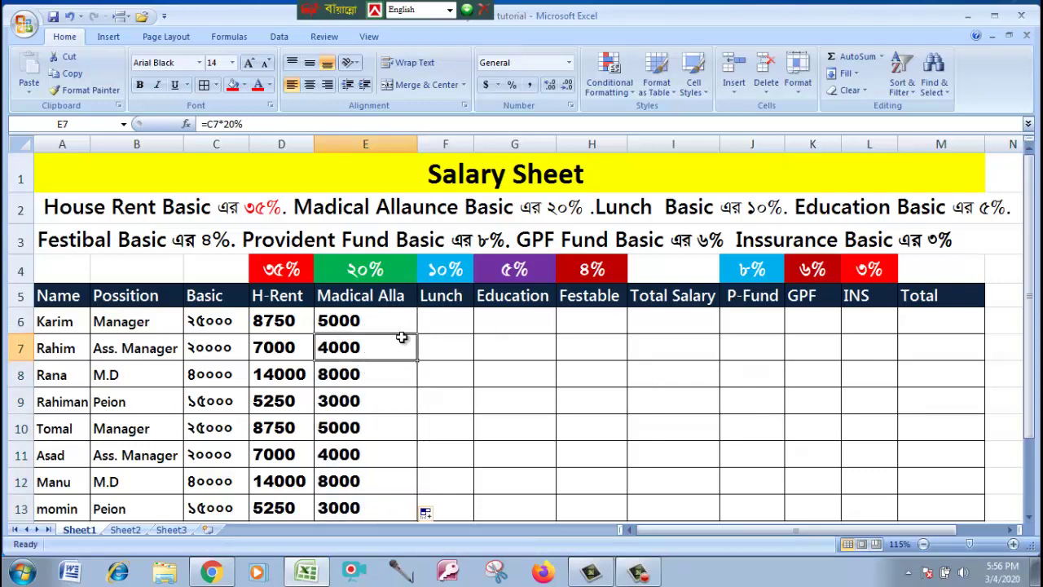
click(449, 324)
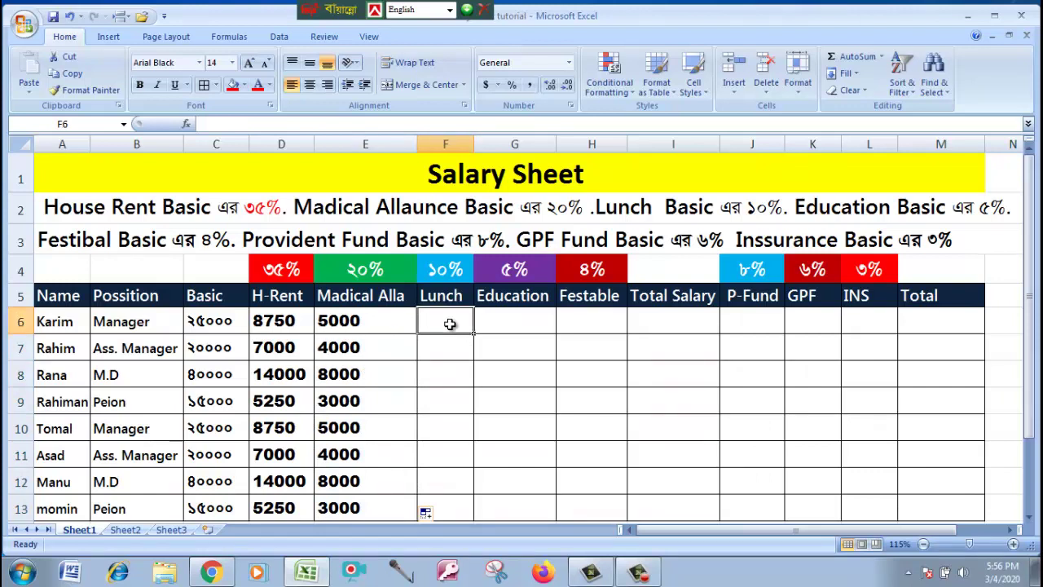
text(=)
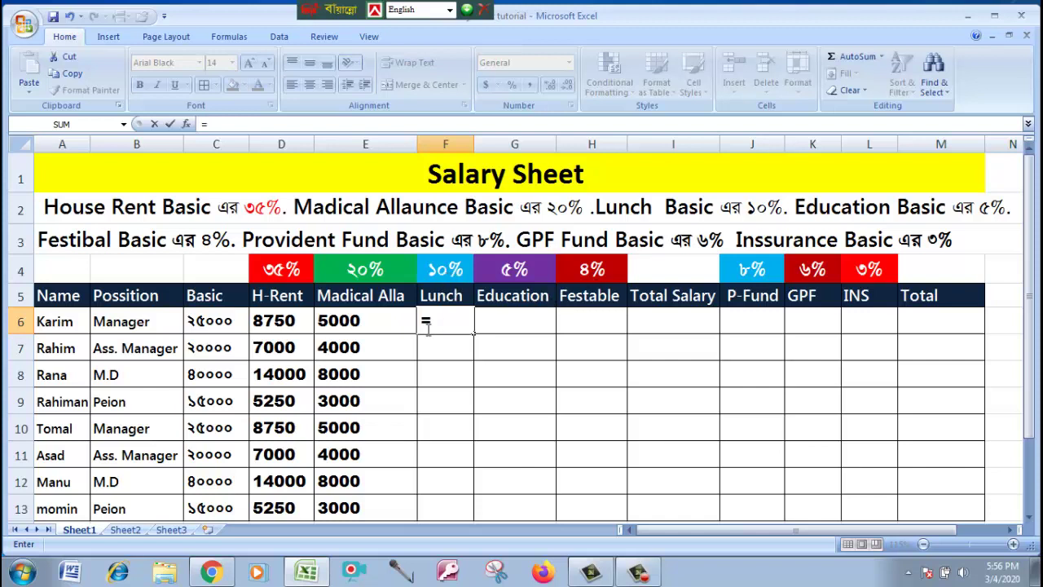
click(204, 323)
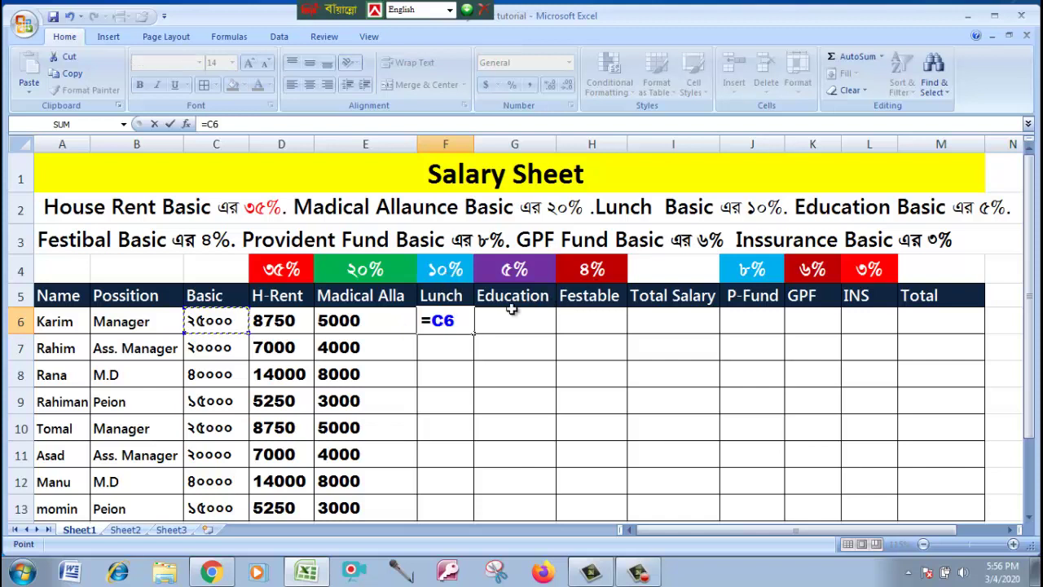
text(*10)
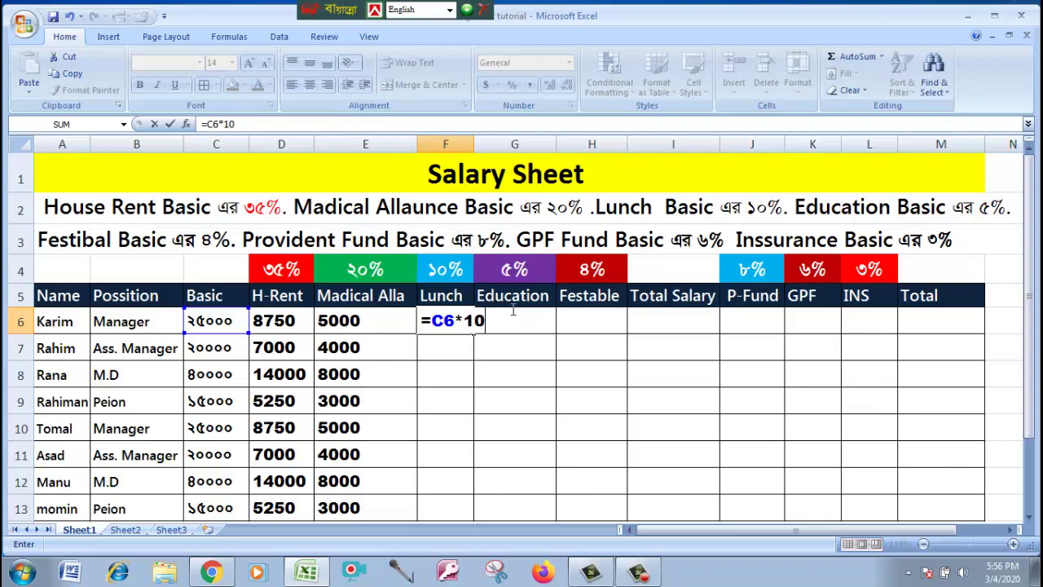
text(%)
key(Return)
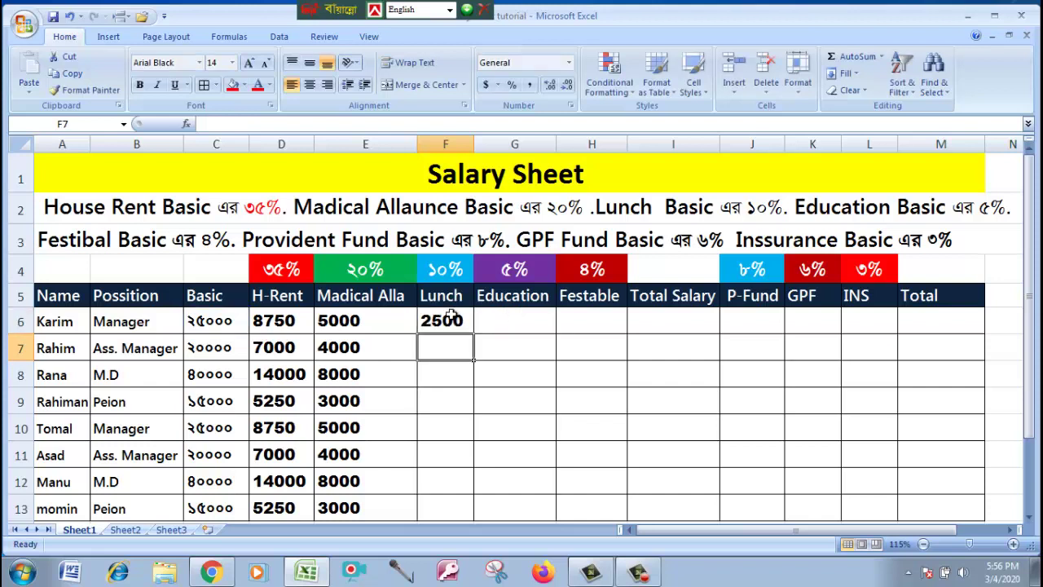
click(452, 316)
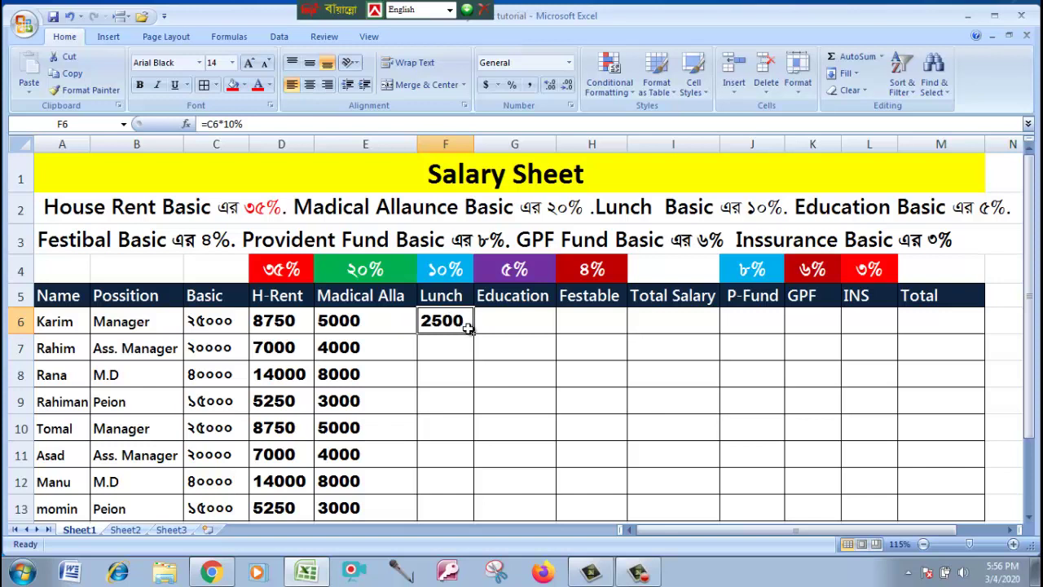
drag(473, 333, 467, 510)
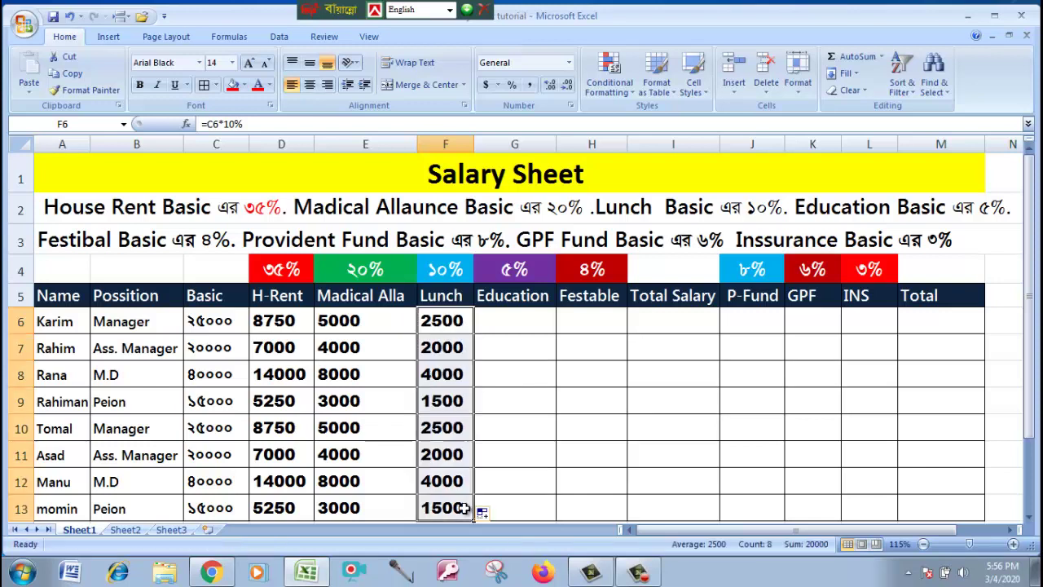
Enter =C6*5% in G6 and fill it down to G13, giving 1250 down to 750.
click(514, 322)
text(=)
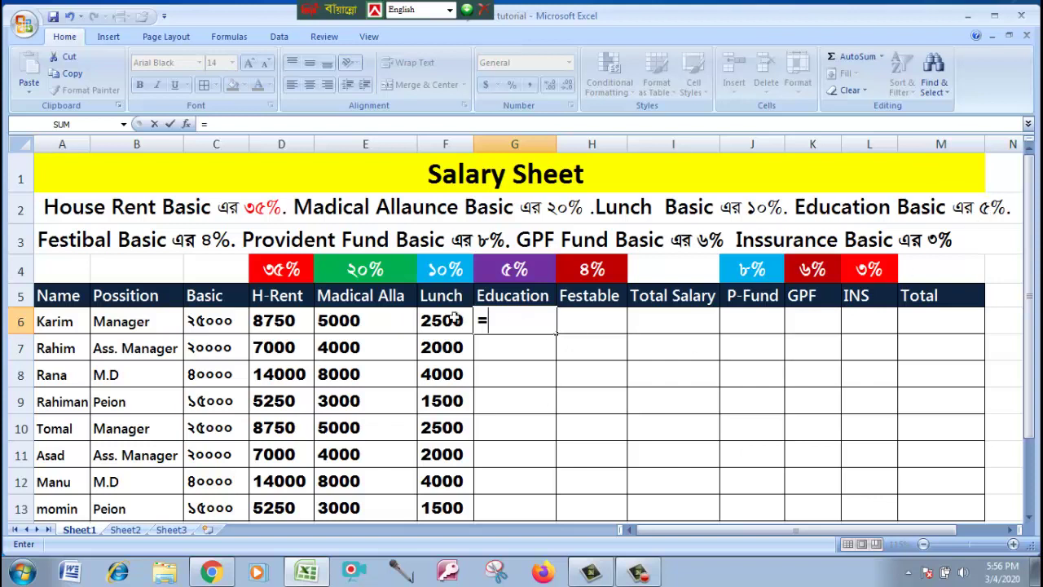
click(220, 321)
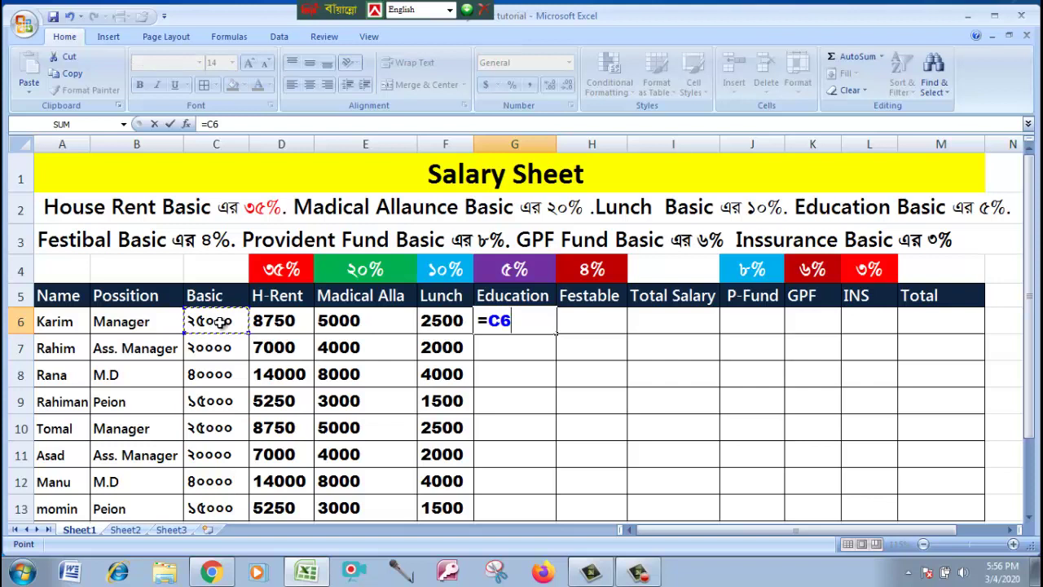
text(*)
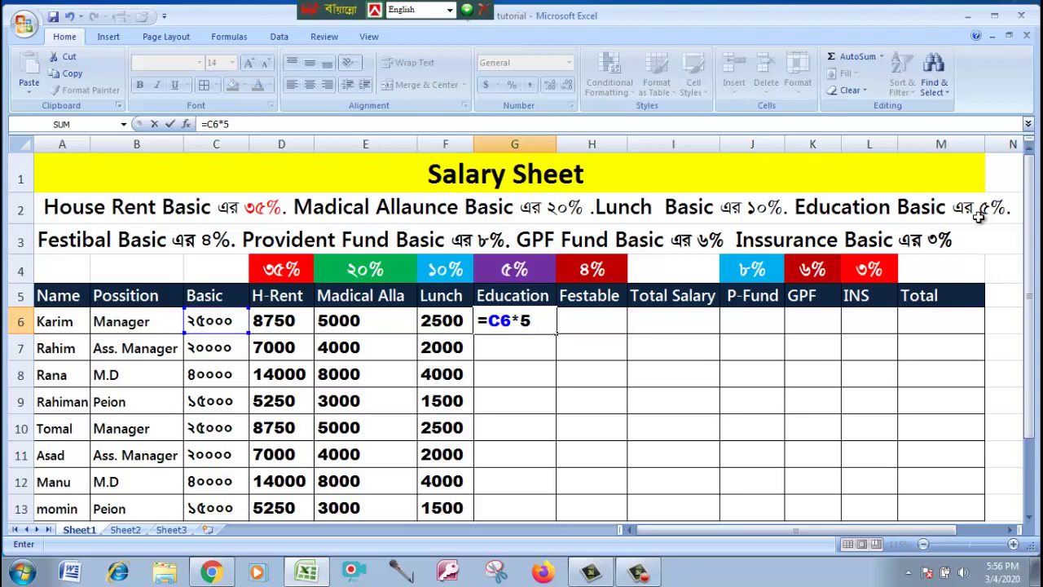
text(%)
key(Return)
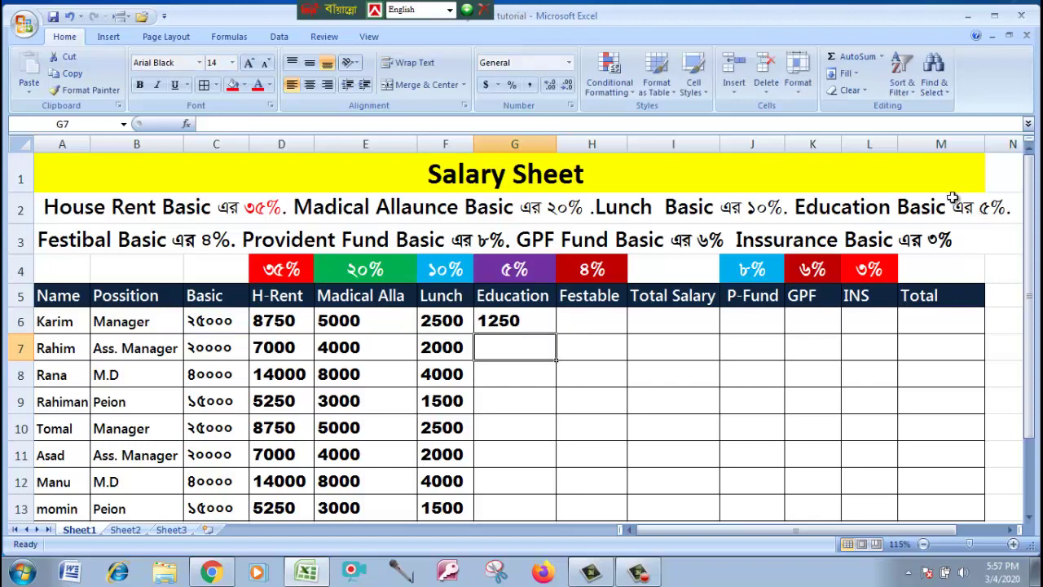
click(514, 321)
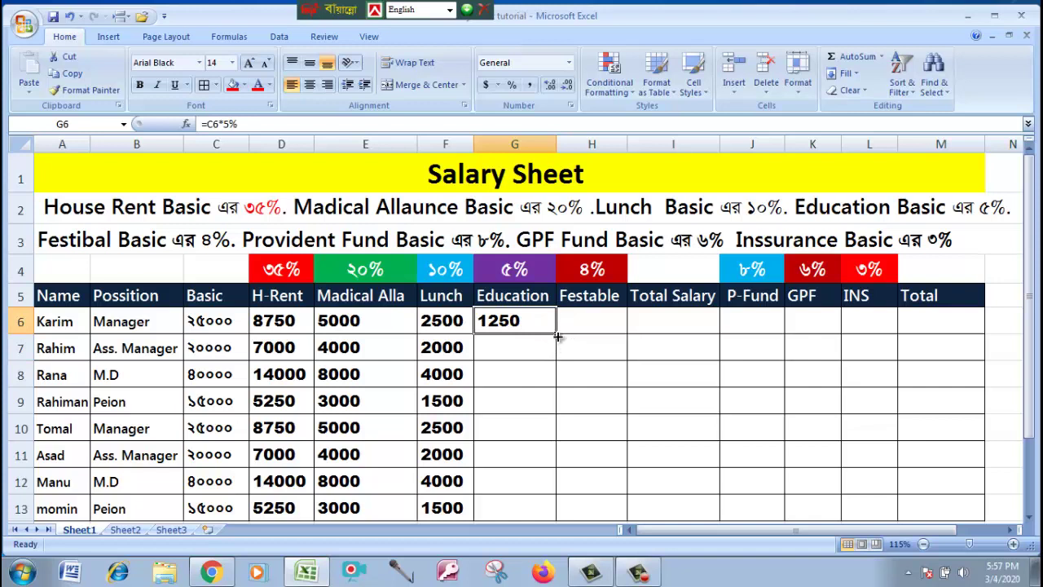
drag(558, 336, 552, 508)
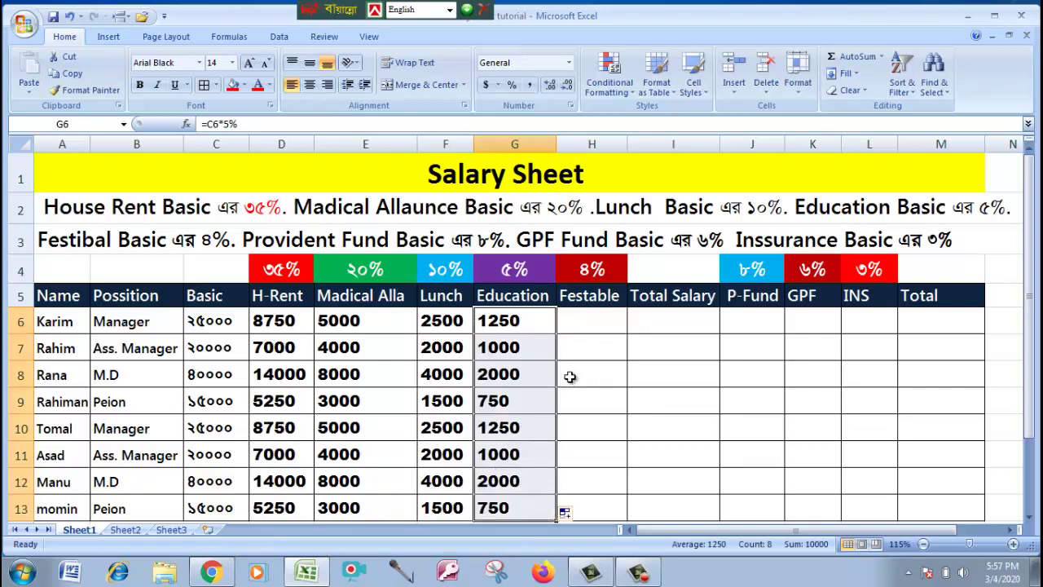
click(582, 321)
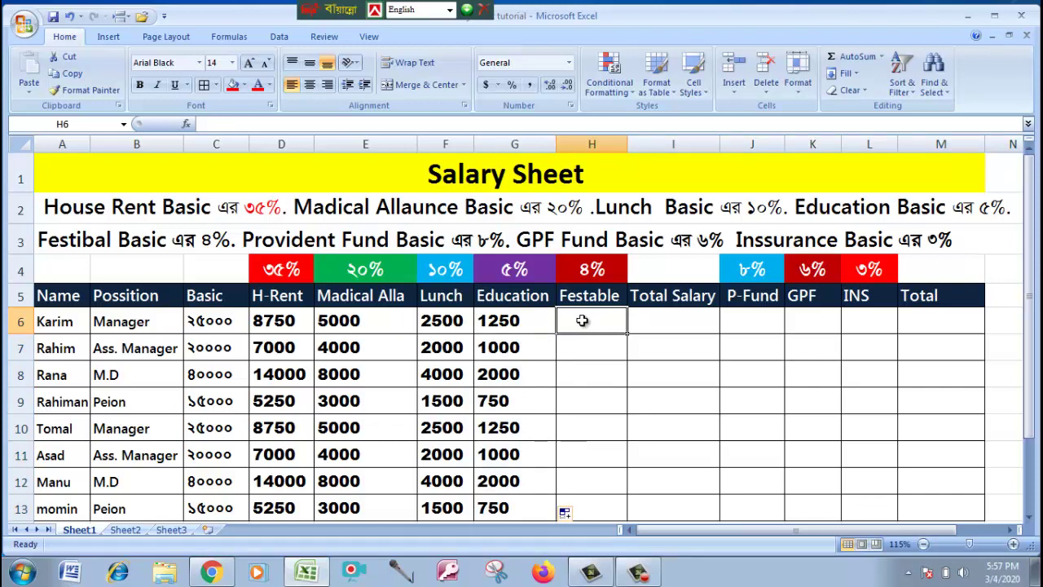
Enter =C6*4% in H6, showing 1000 for Karim, and drag it down the Festable column.
text(=)
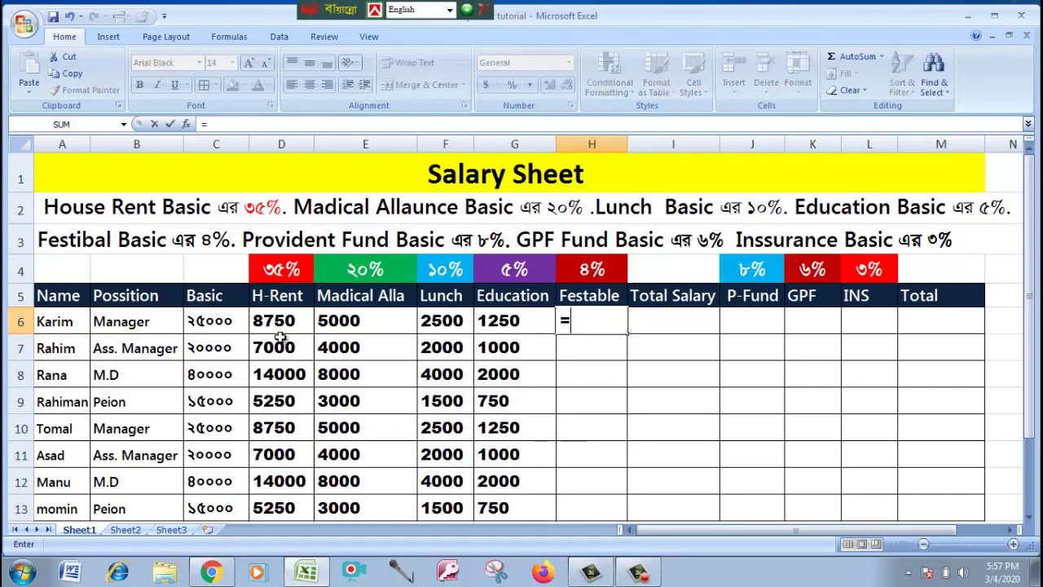
click(208, 324)
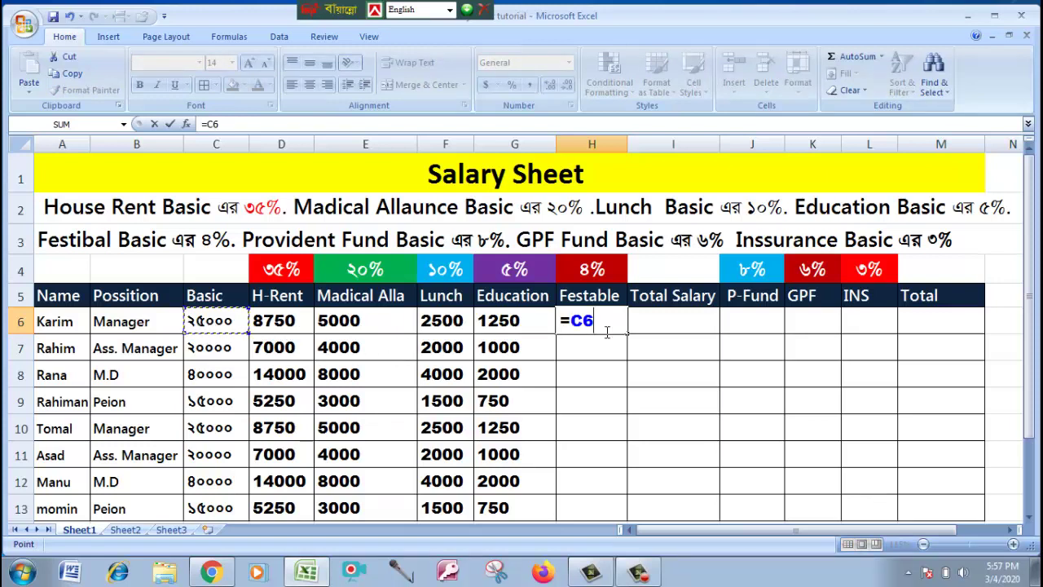
text(*)
text(4)
text(%)
key(Return)
click(606, 329)
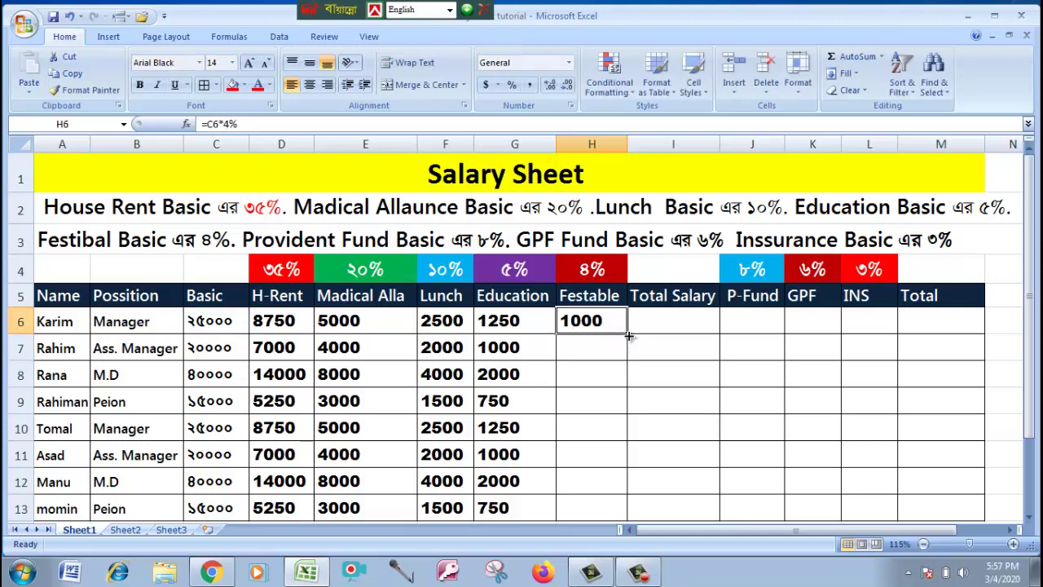
drag(629, 335, 624, 506)
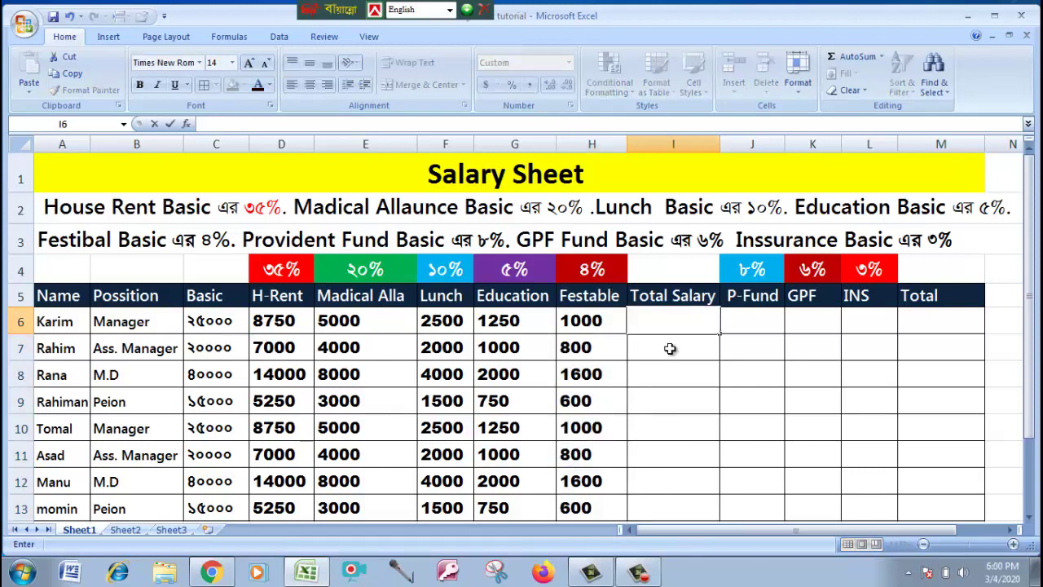
AutoSum Basic through Festable (C6:H6) into I6, giving 43500 for the first employee.
click(670, 348)
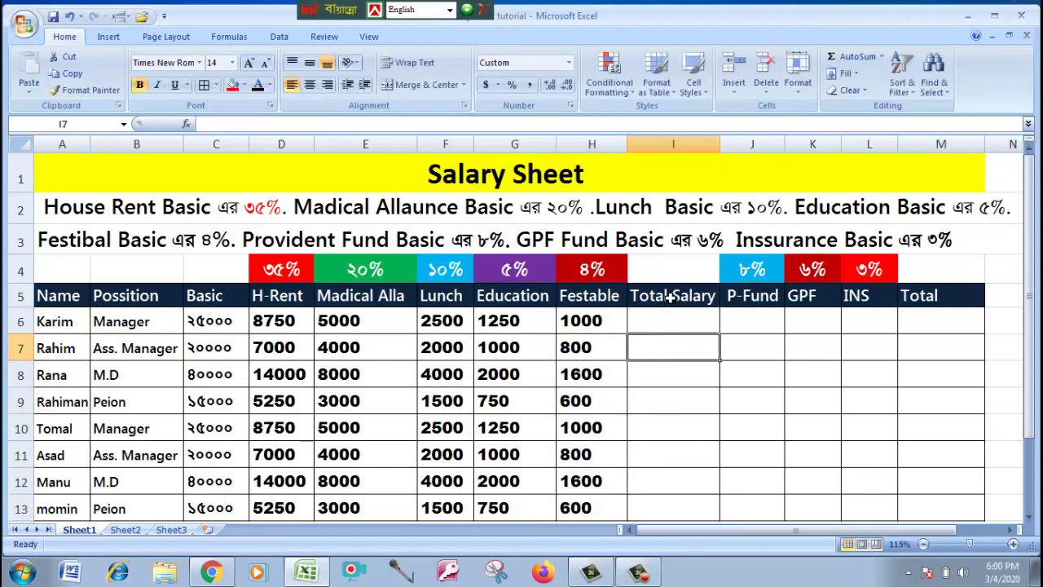
click(663, 298)
click(660, 319)
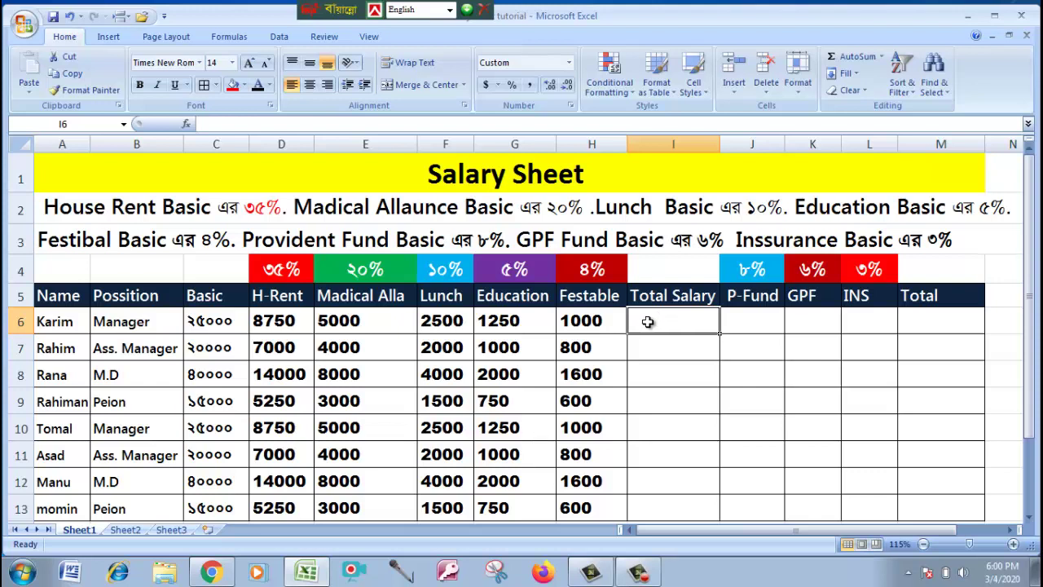
click(237, 323)
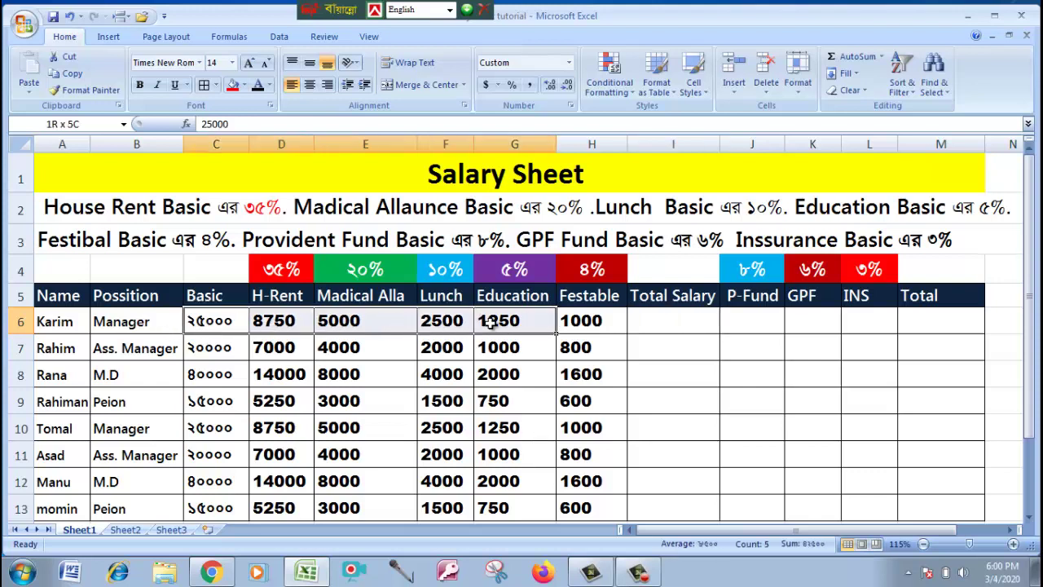
drag(269, 325, 582, 322)
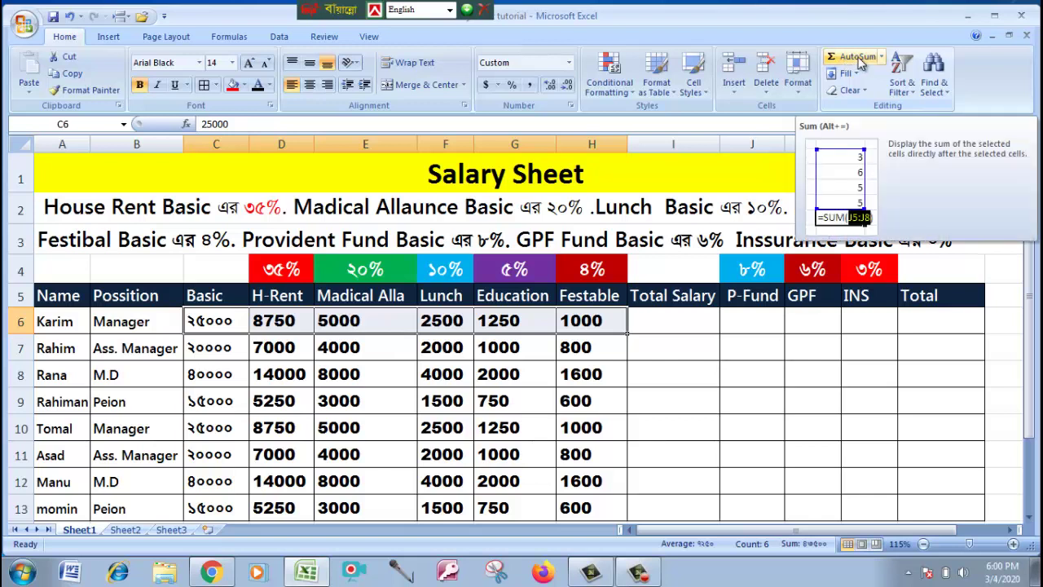
click(860, 63)
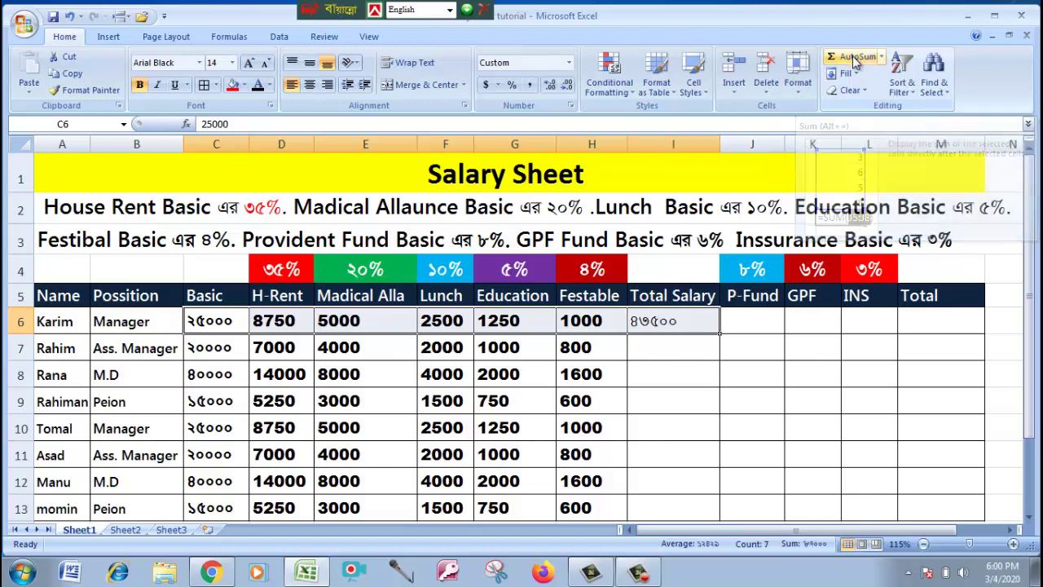
Copy the =SUM(C6:H6) total down to I13 and select the Total Salary figures.
click(651, 347)
click(663, 322)
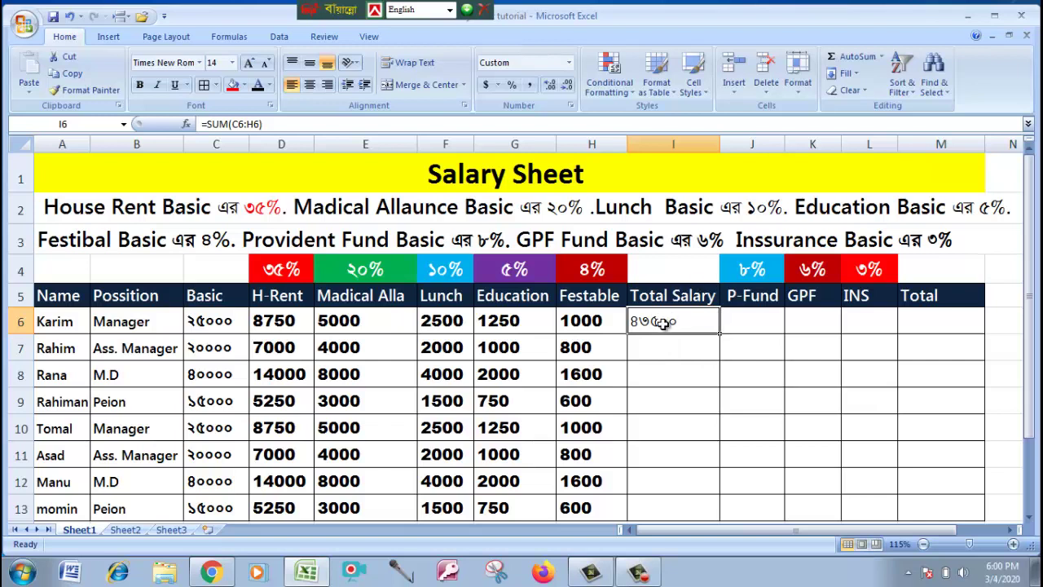
drag(721, 335, 713, 505)
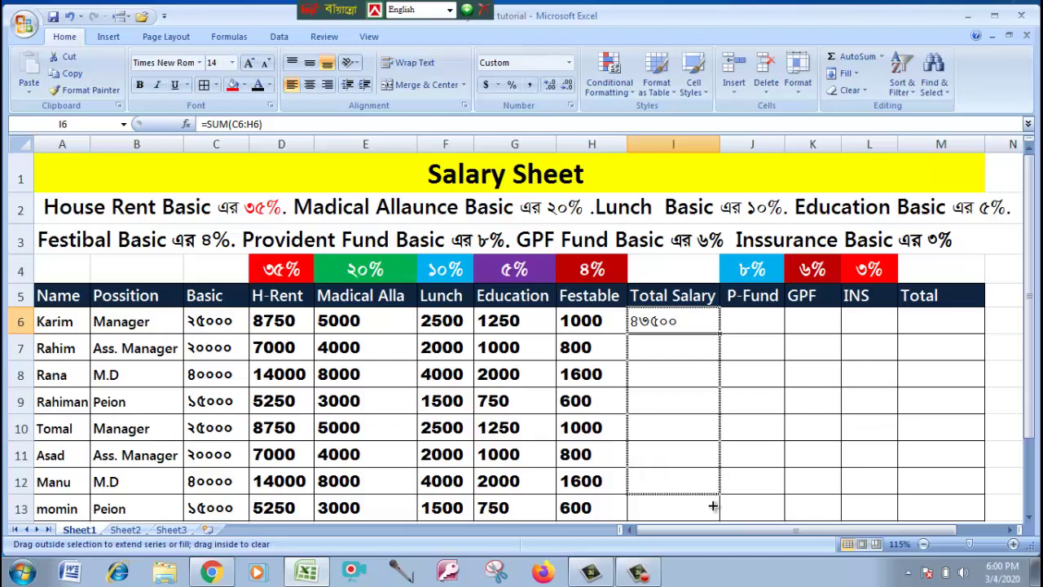
drag(713, 506, 713, 509)
click(763, 371)
click(644, 325)
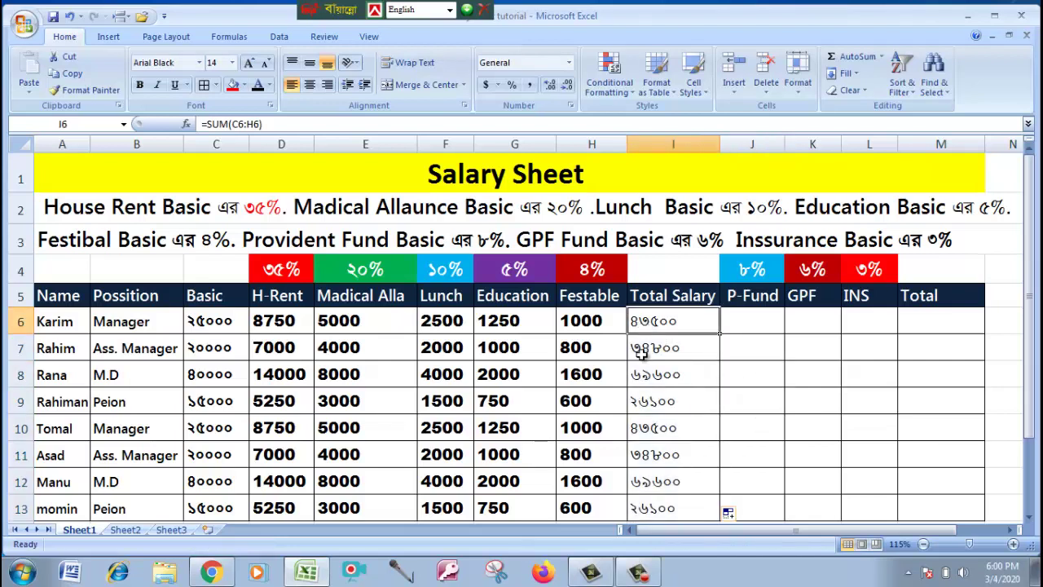
drag(641, 349, 652, 509)
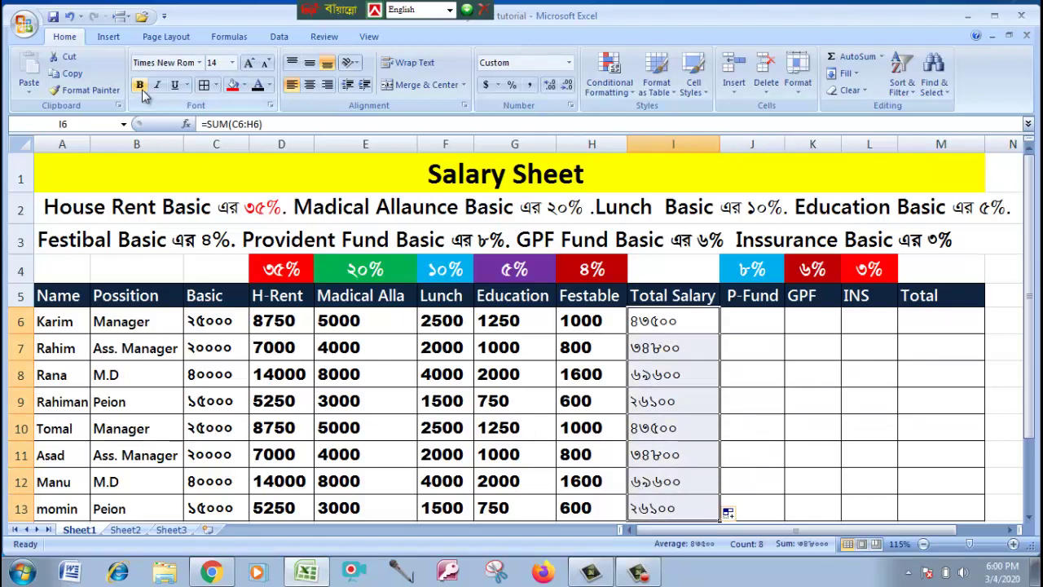
click(738, 322)
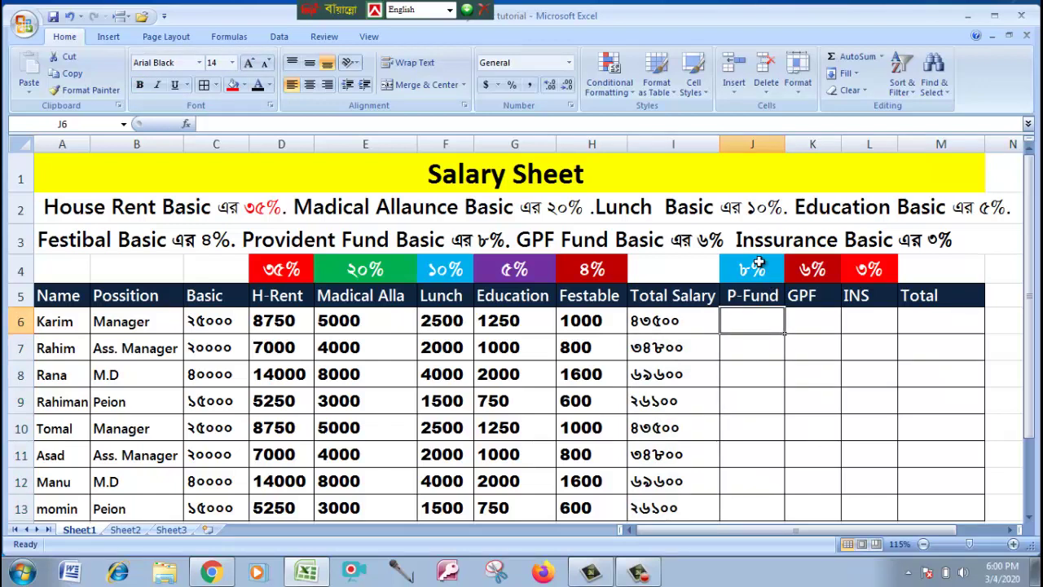
Enter =C6*8% in J6, giving 2000, and fill it down the P-Fund column.
text(=)
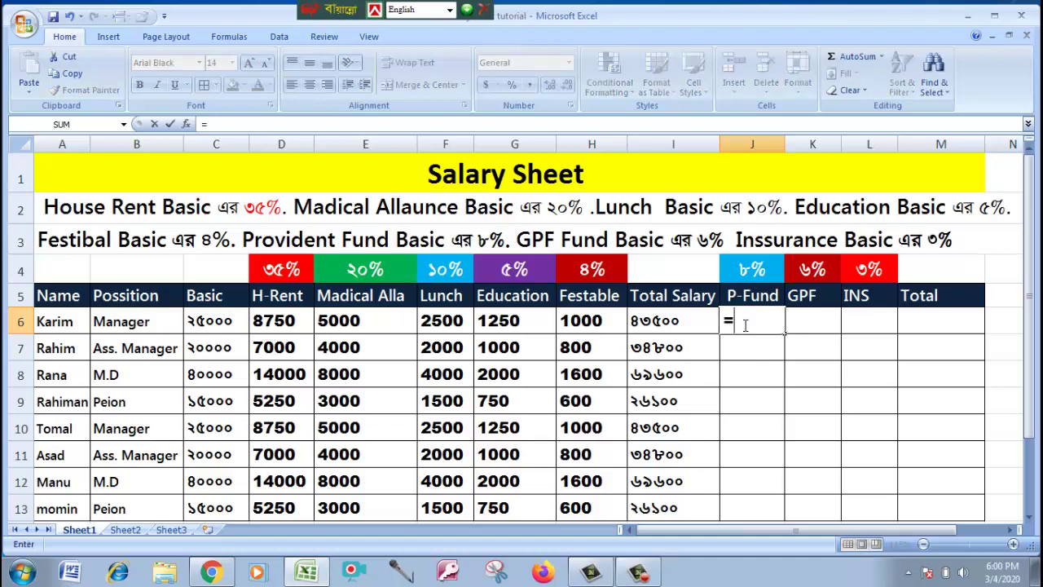
click(205, 326)
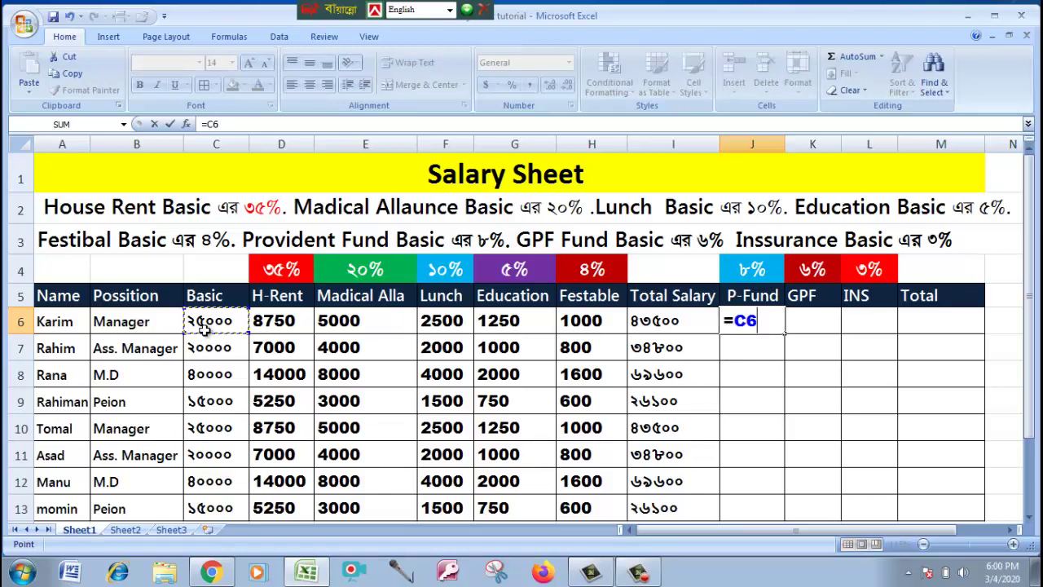
text(*)
text(8)
text(%)
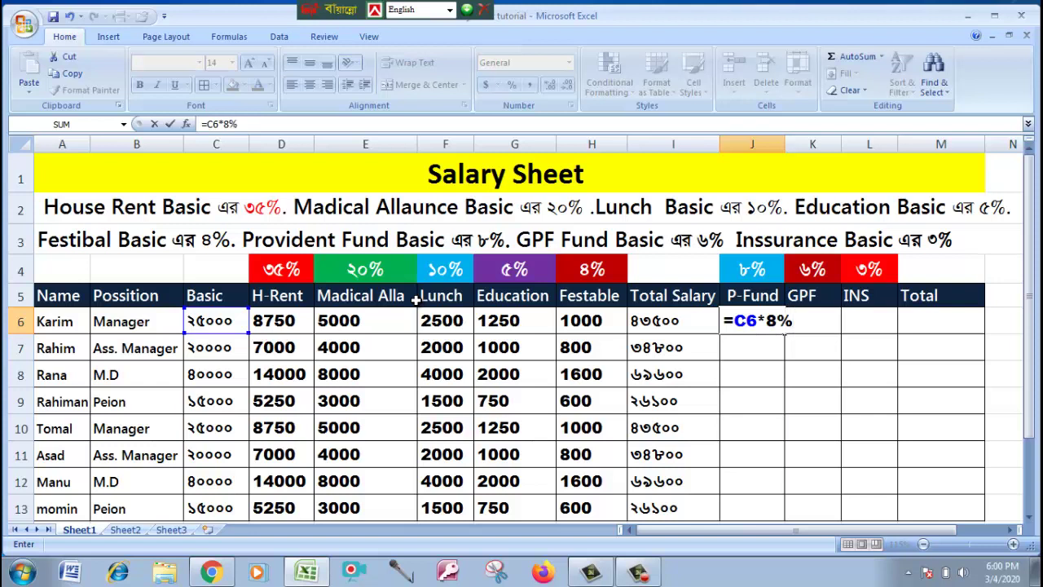
key(Return)
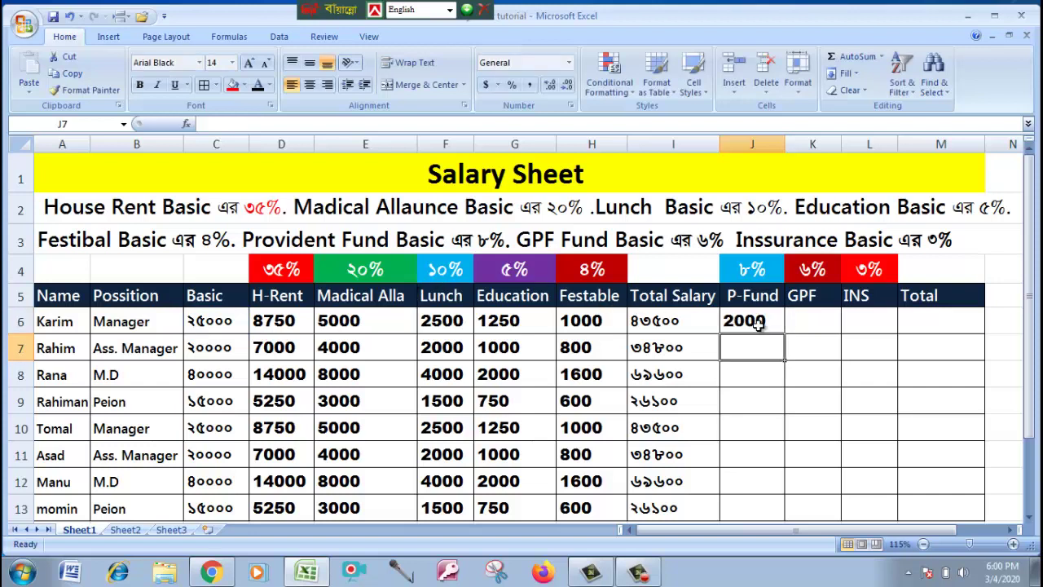
click(760, 326)
mouse_move(787, 332)
mouse_down()
mouse_move(781, 509)
mouse_move(779, 328)
mouse_move(785, 509)
mouse_up()
Enter =C6*6% in K6 and fill it down to K13, giving 1500 down to 900.
click(827, 374)
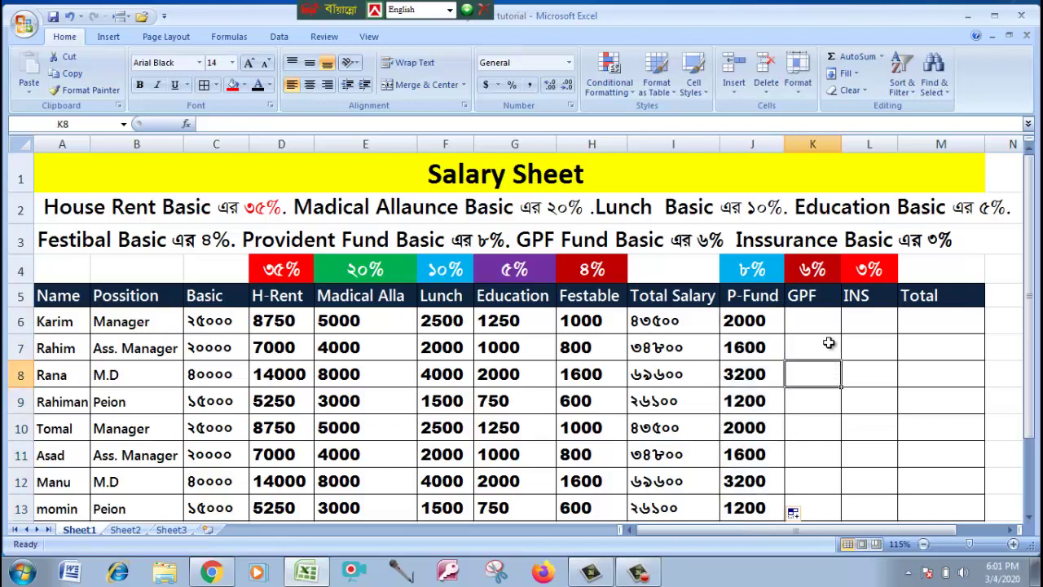
click(825, 323)
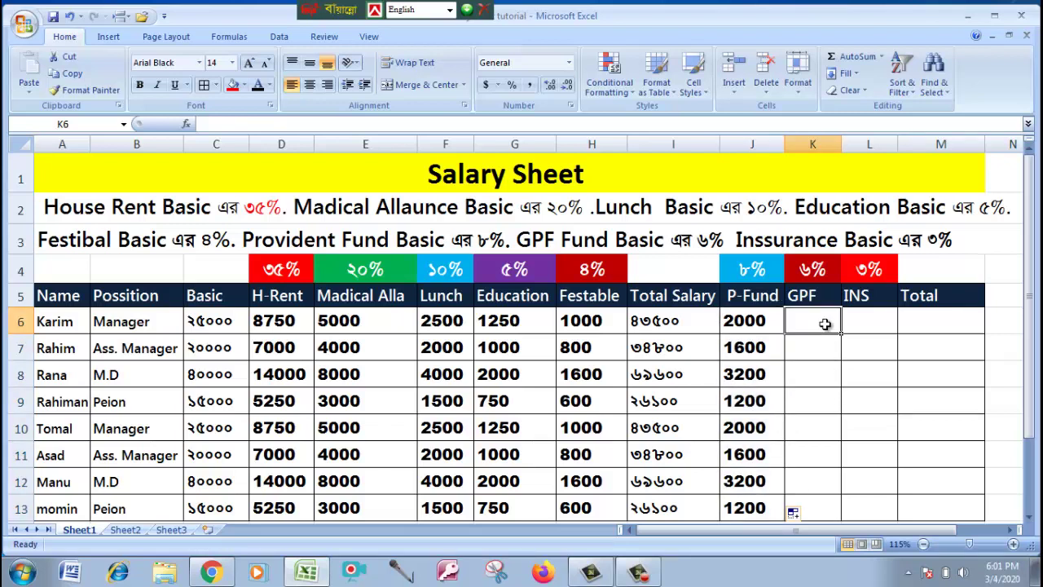
text(=)
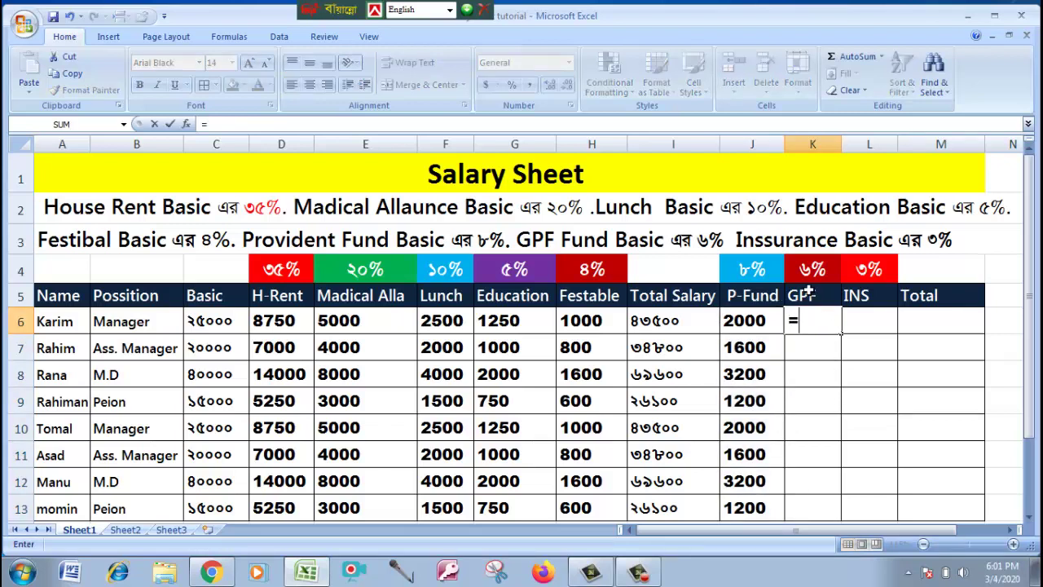
click(208, 322)
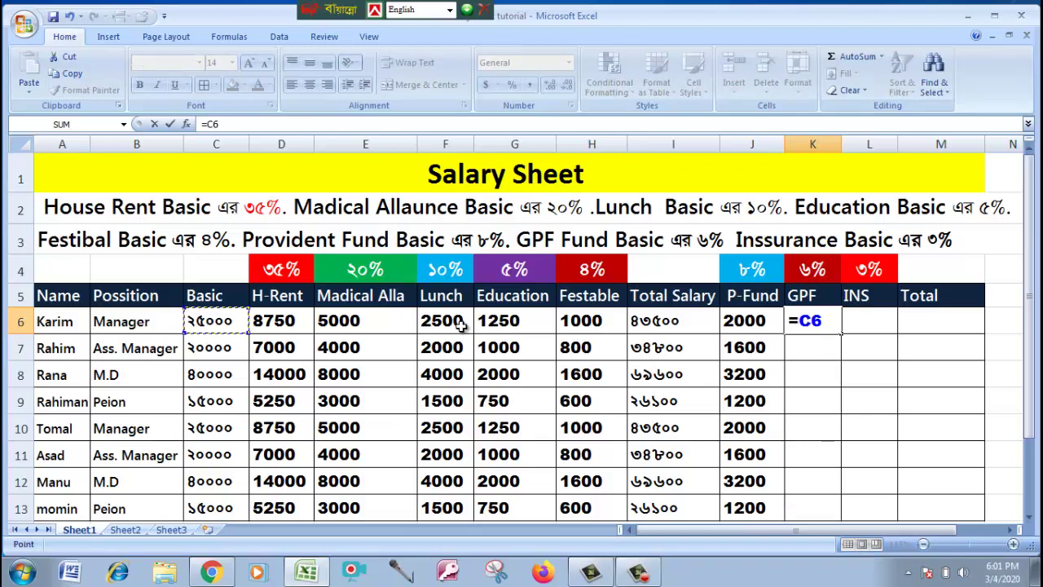
text(*)
text(6)
text(%)
key(Return)
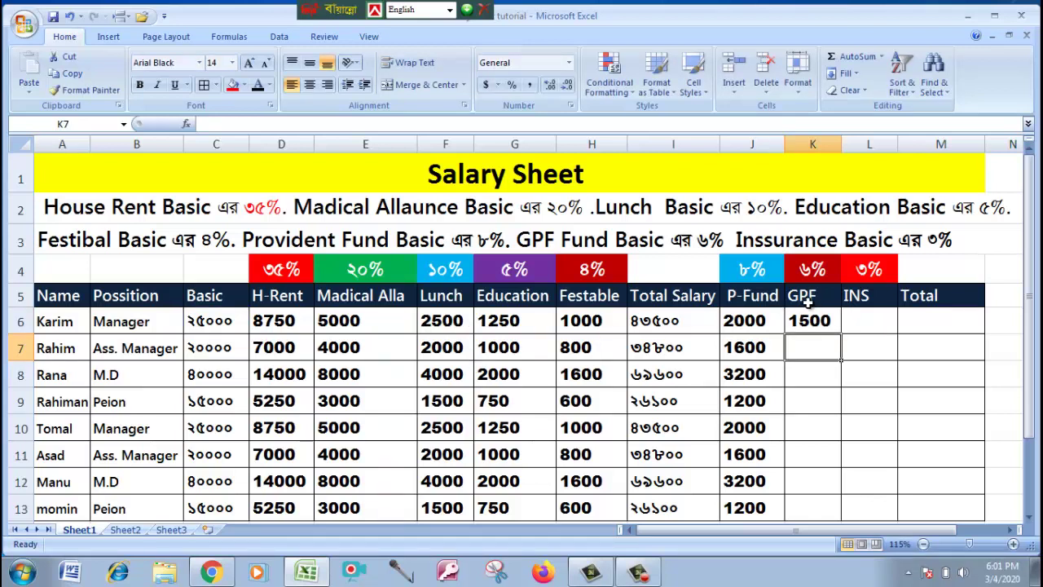
click(812, 318)
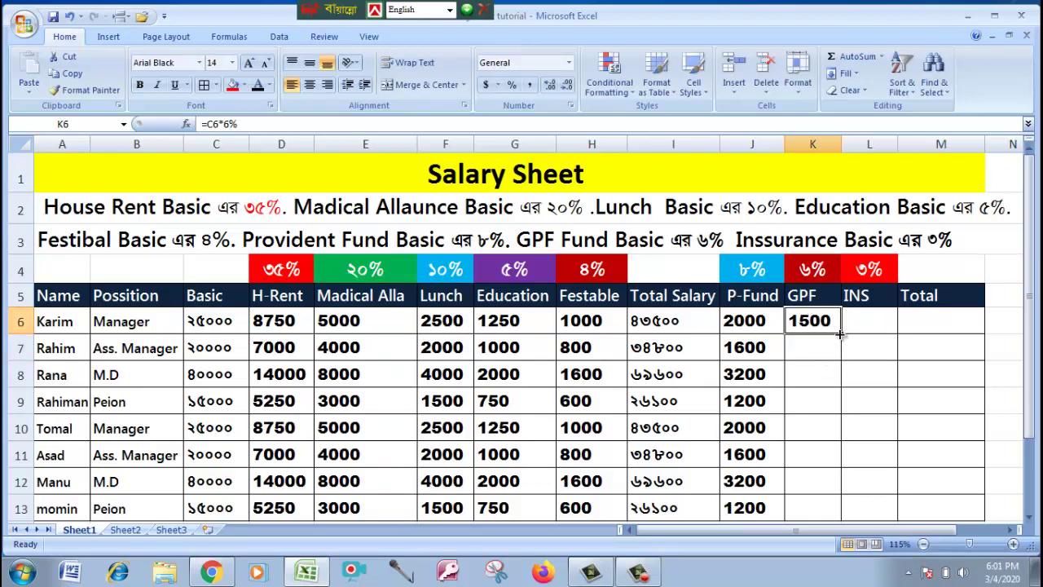
drag(840, 332, 839, 334)
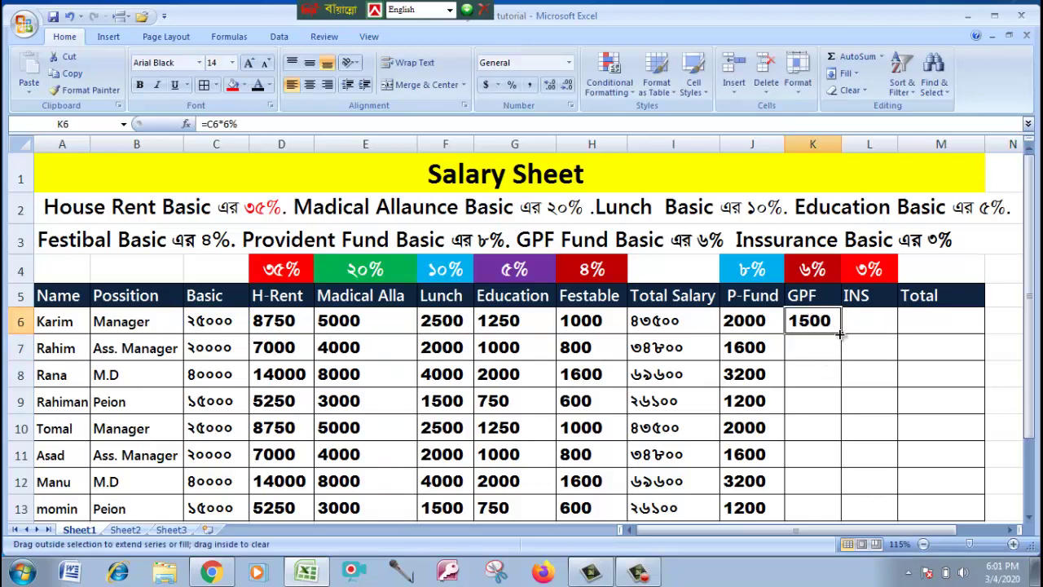
drag(840, 334, 826, 507)
key(Right)
text(=)
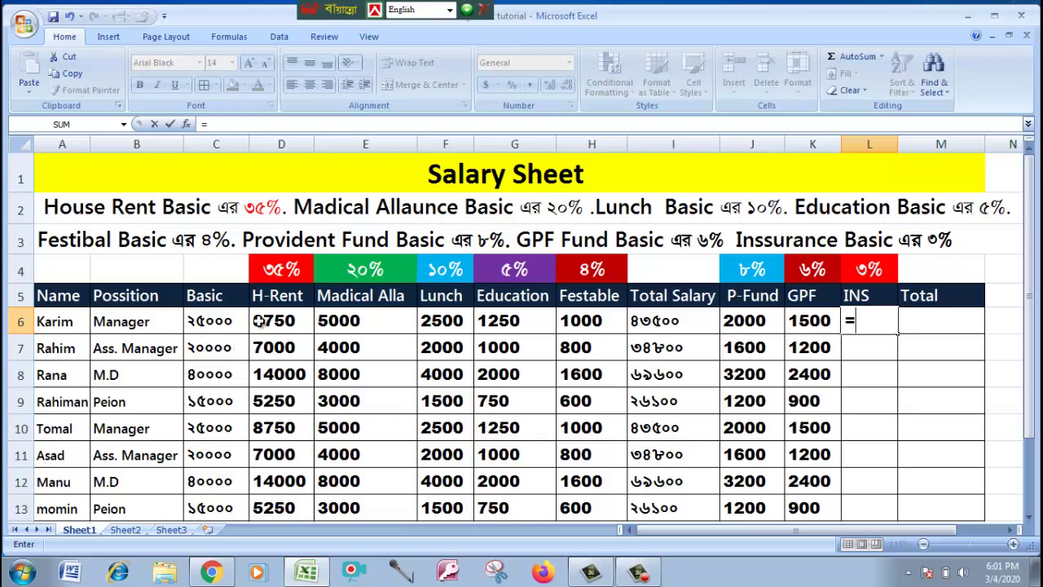
Complete =C6*3% in L6 and fill it down to L13, giving 750 down to 450.
click(218, 321)
text(/)
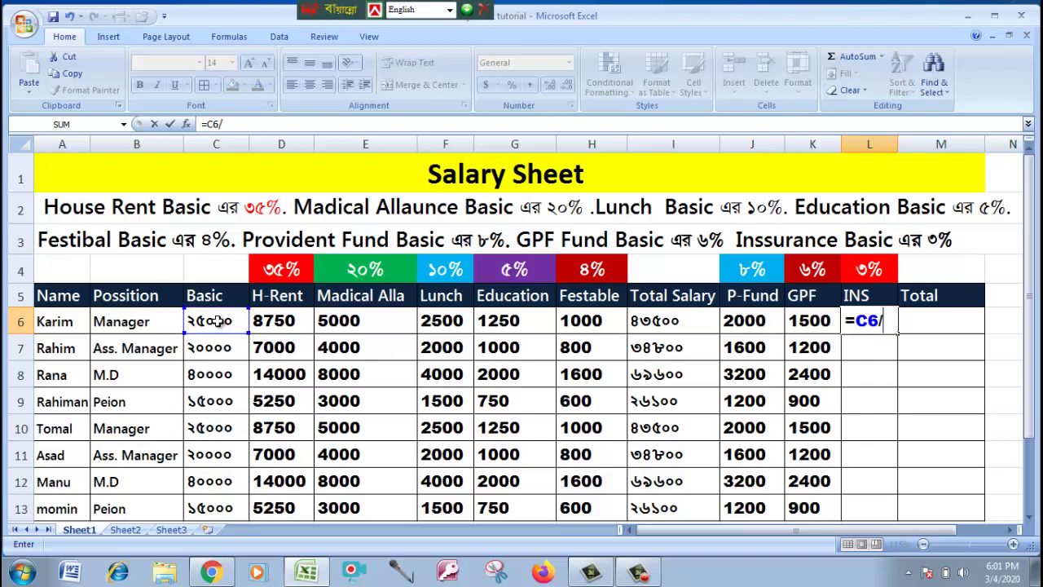
key(BackSpace)
text(*3%)
key(Return)
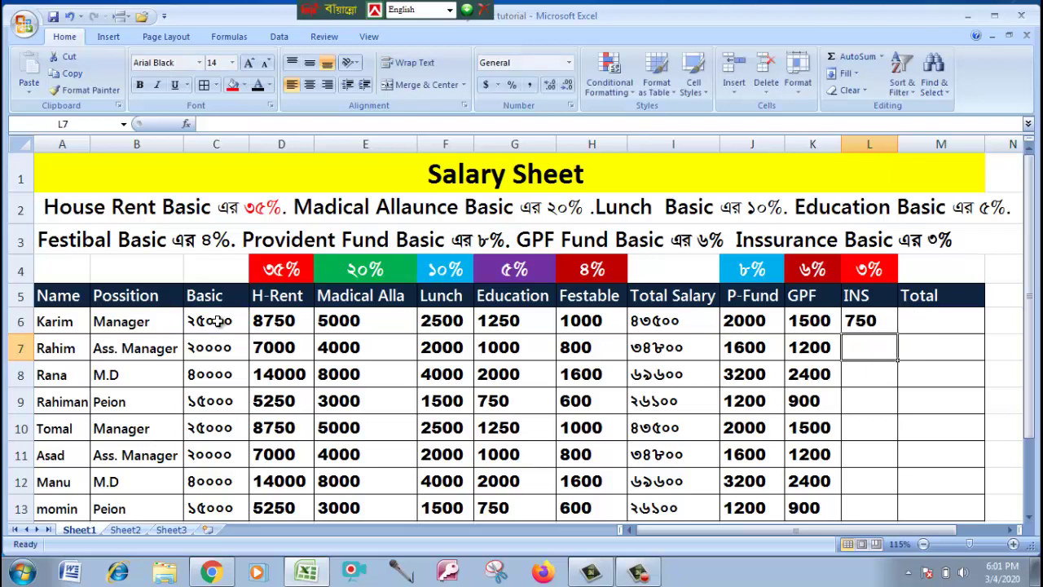
click(865, 321)
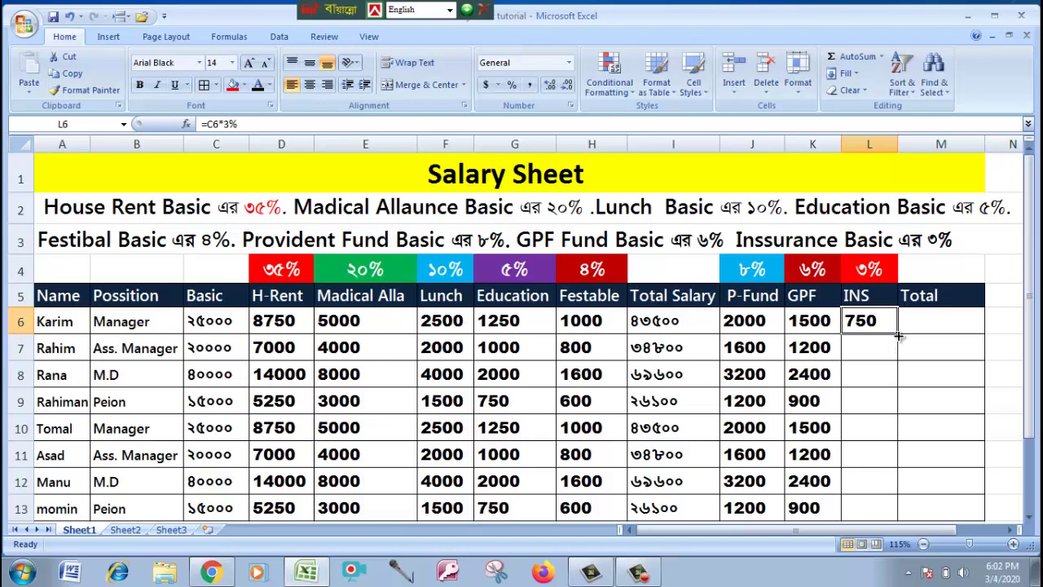
drag(898, 334, 891, 512)
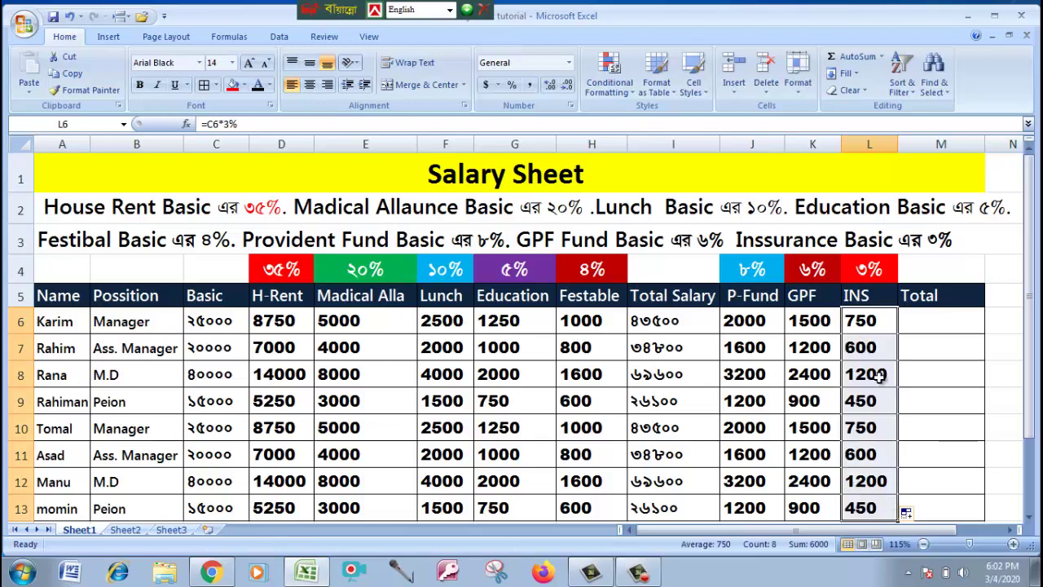
drag(753, 296, 848, 297)
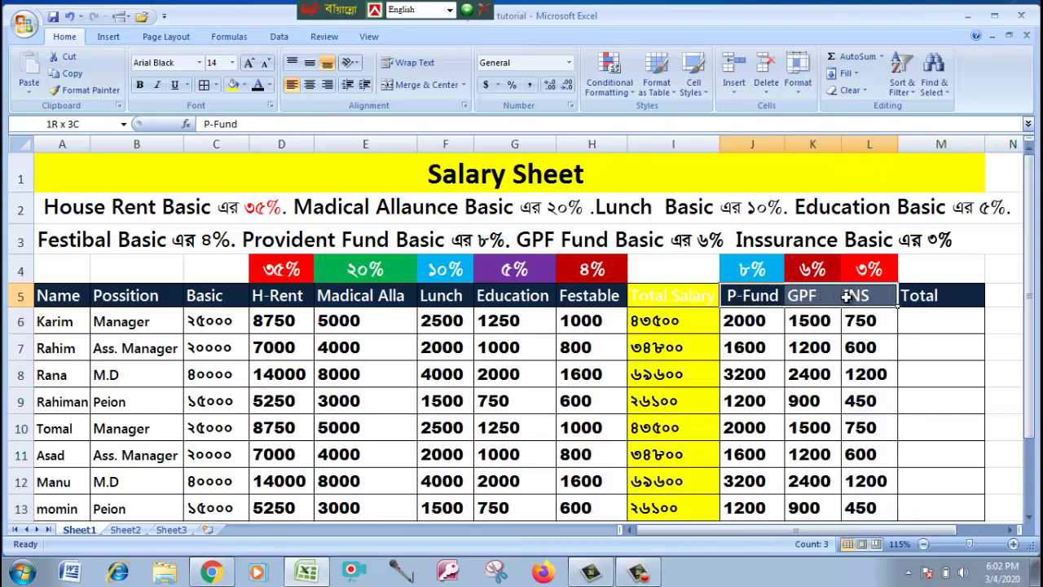
Enter =J6+K6+L6 in M6 and fill it down to M13, giving 4250 down to 2550.
click(919, 321)
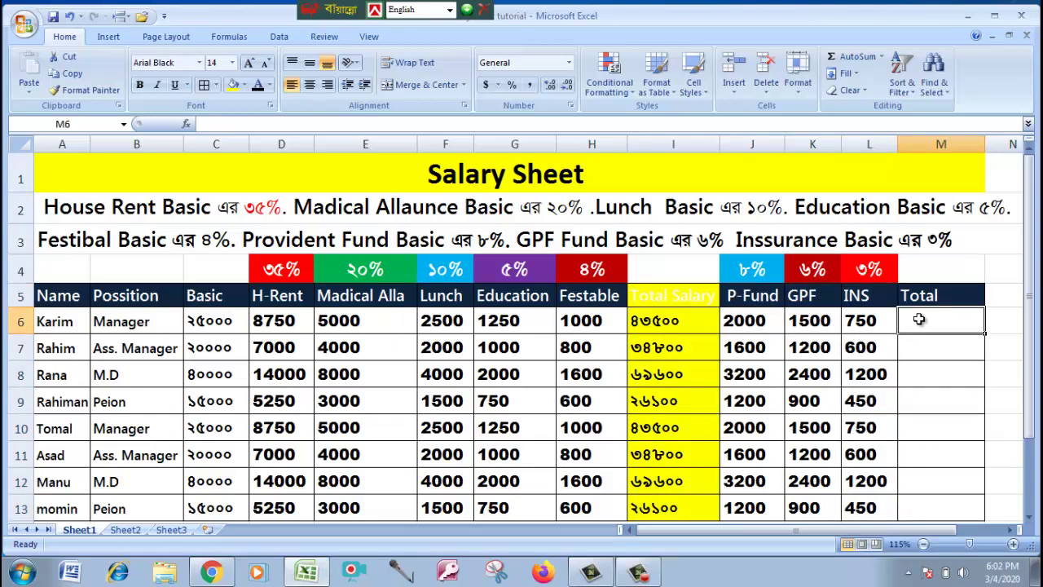
text(=)
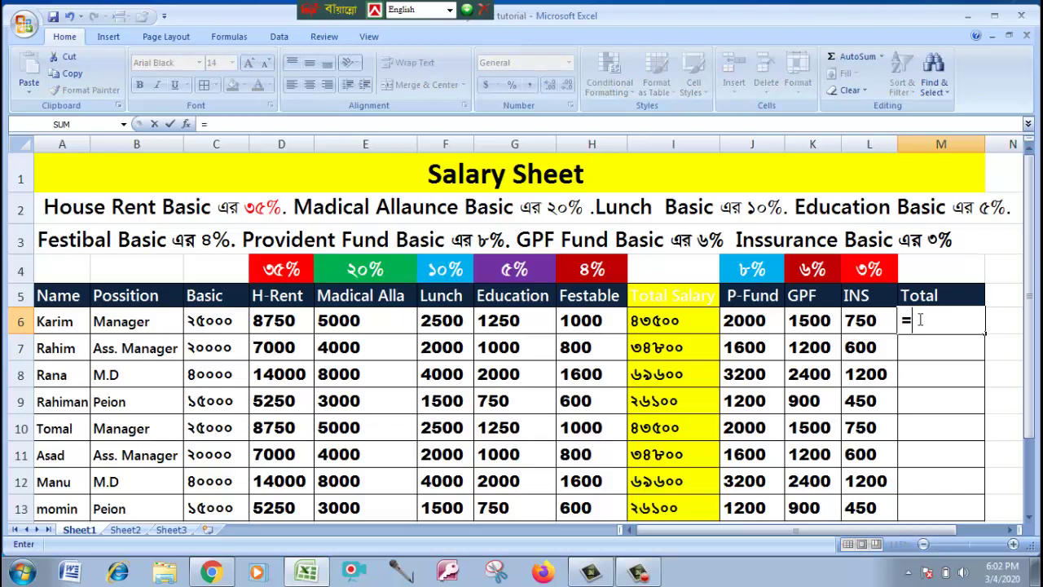
key(BackSpace)
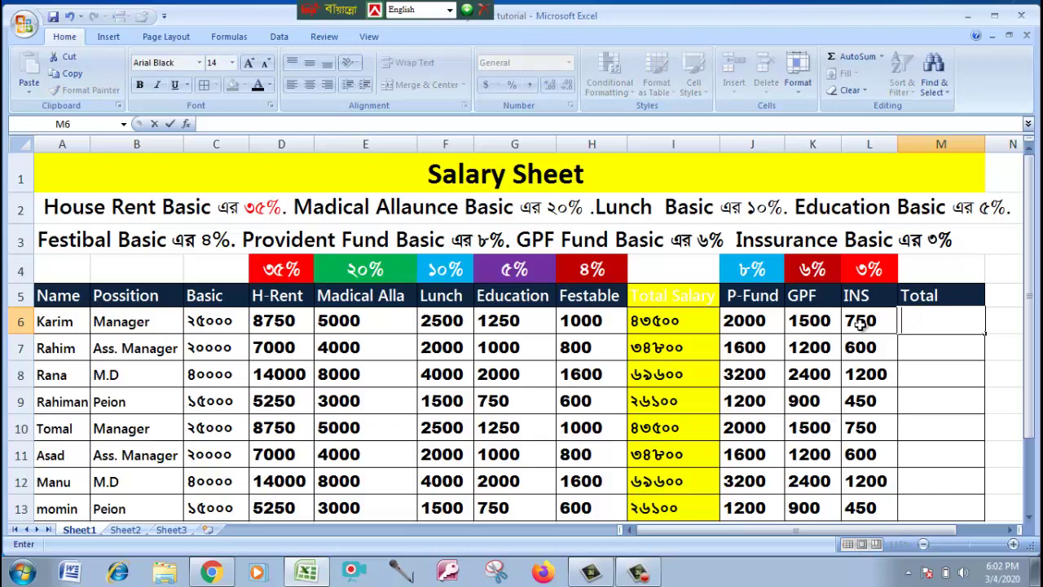
text(=)
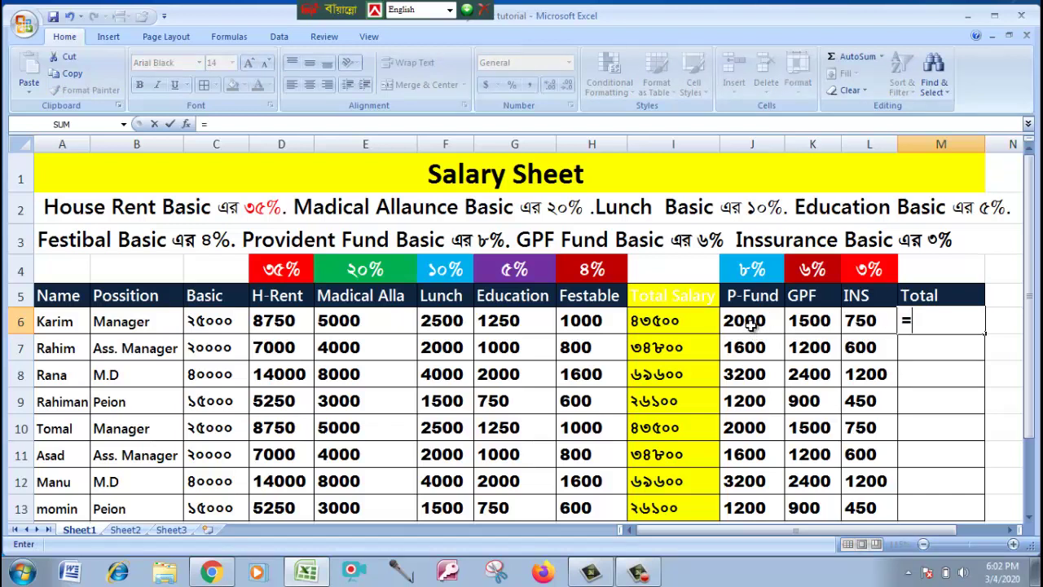
click(751, 323)
text(+)
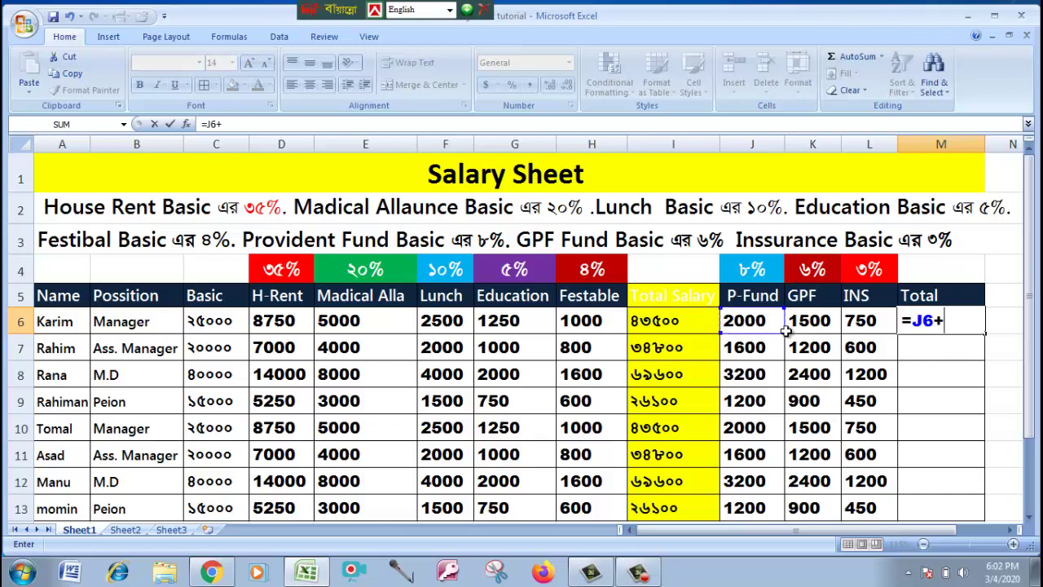
click(805, 320)
text(+)
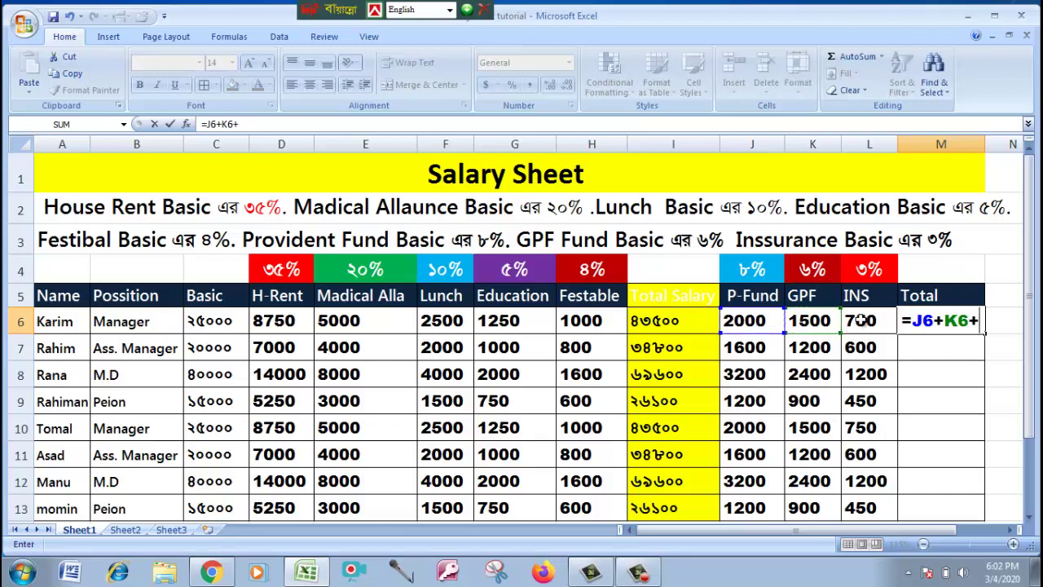
click(861, 321)
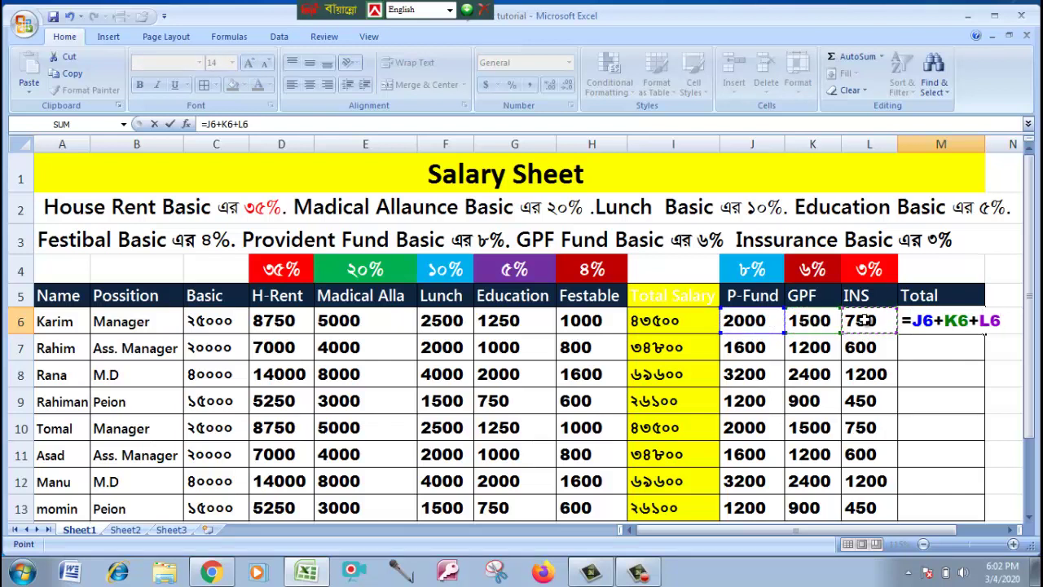
key(Return)
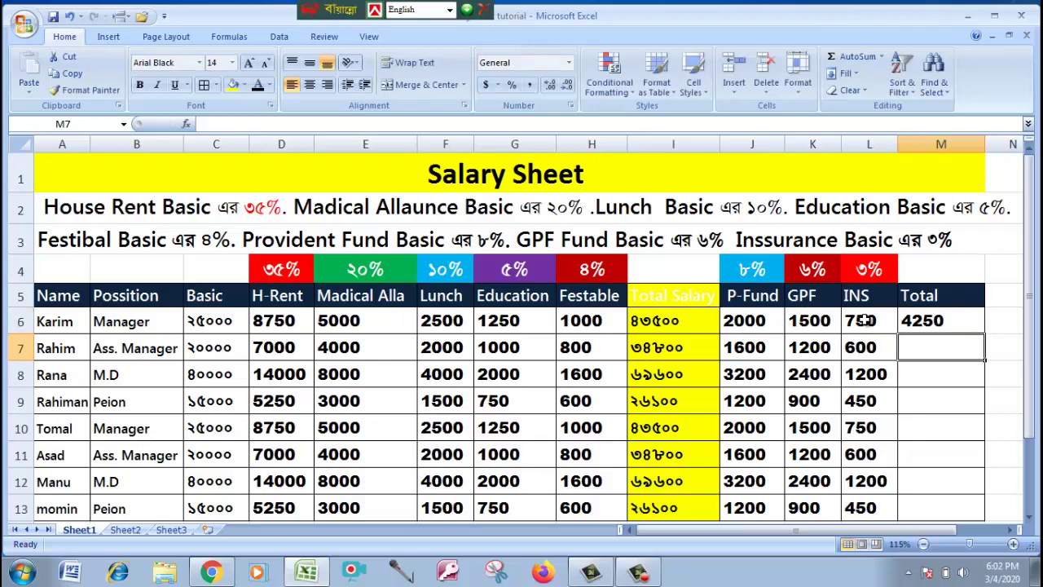
click(957, 322)
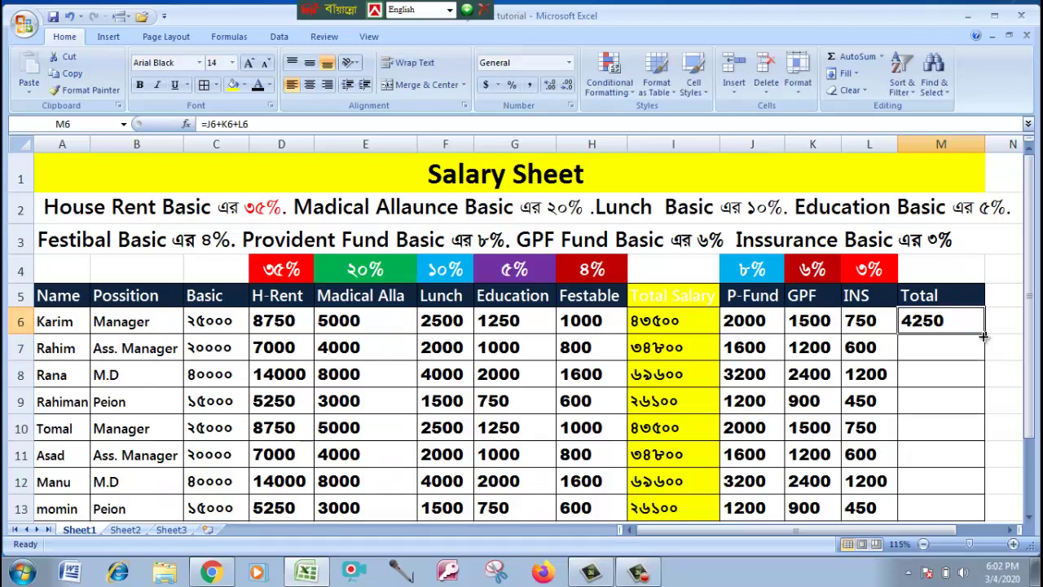
drag(985, 335, 963, 508)
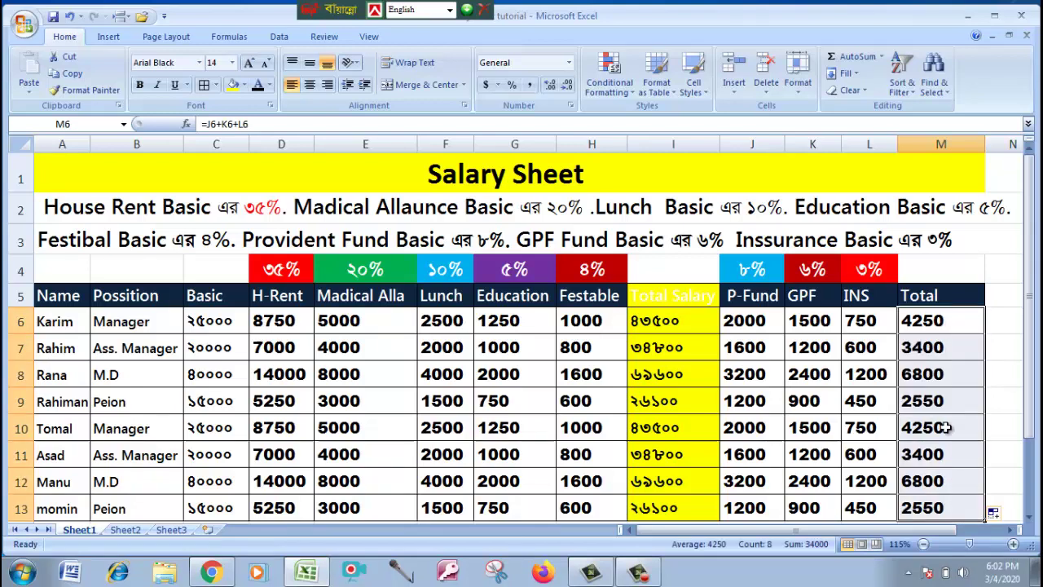
click(929, 324)
Give the Total Salary heading in I5 a black font color and bold formatting.
drag(746, 322, 859, 503)
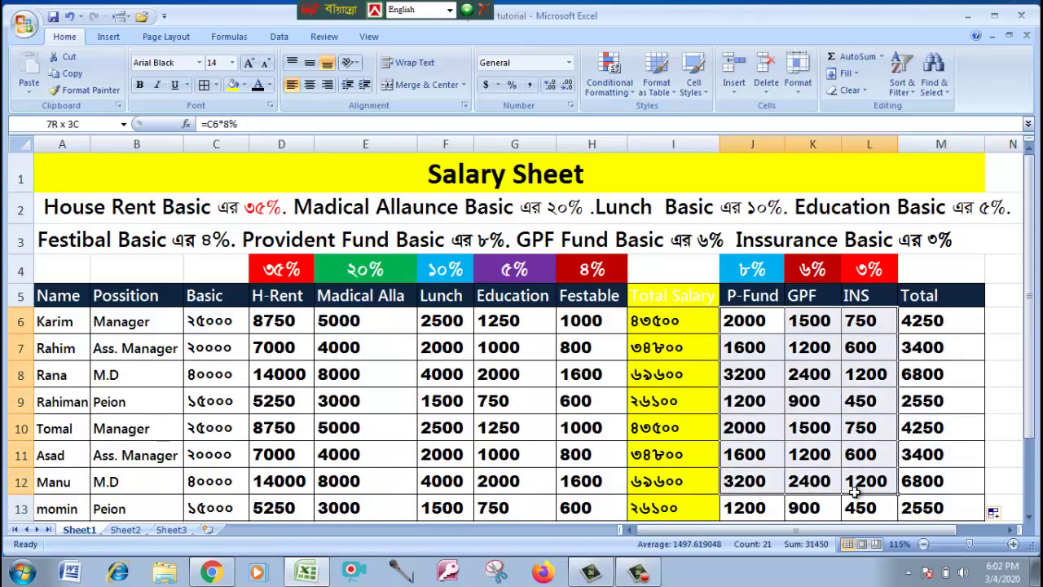
click(754, 374)
click(665, 299)
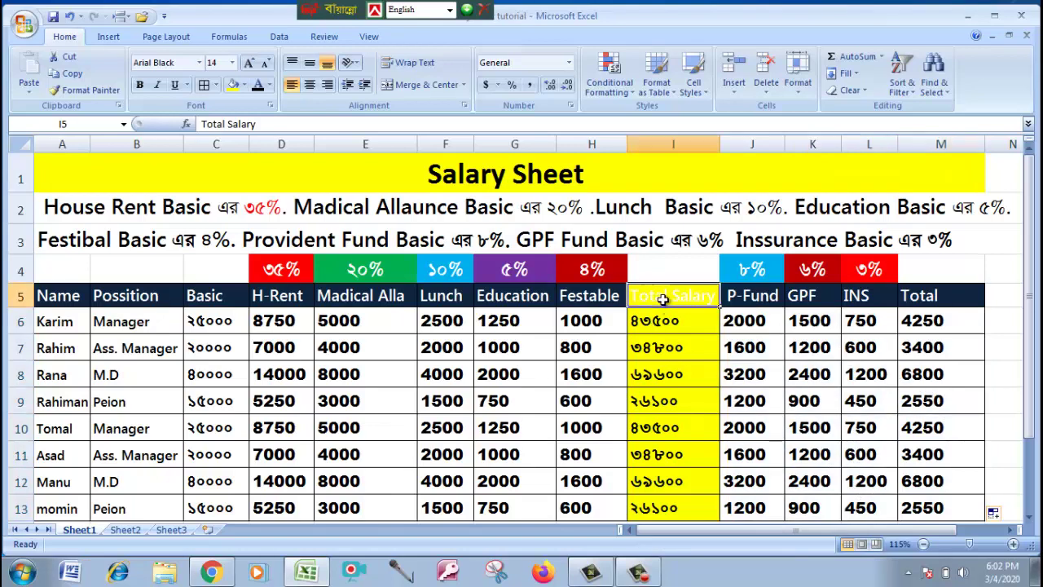
click(258, 85)
click(649, 348)
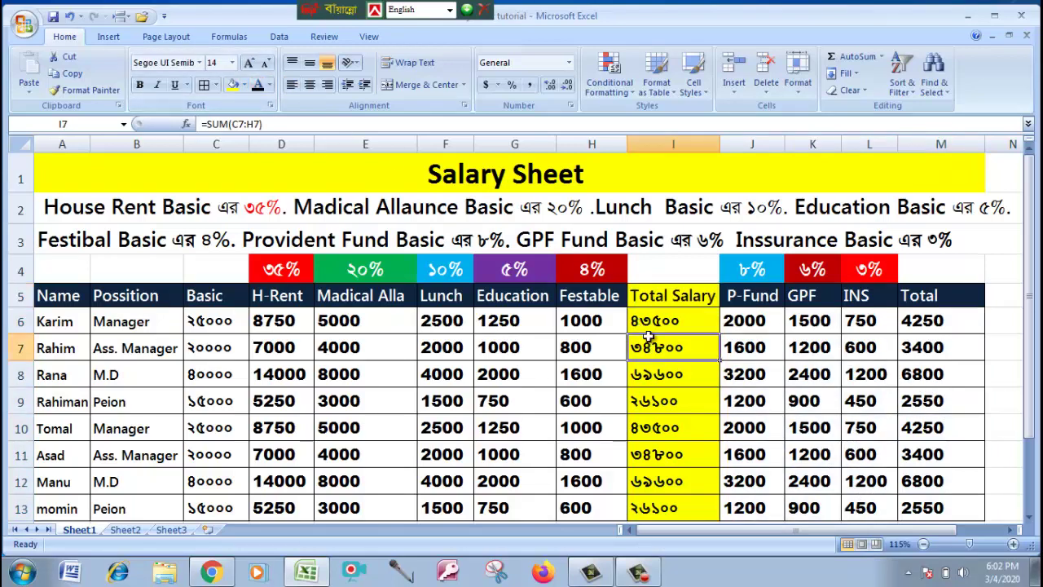
click(656, 300)
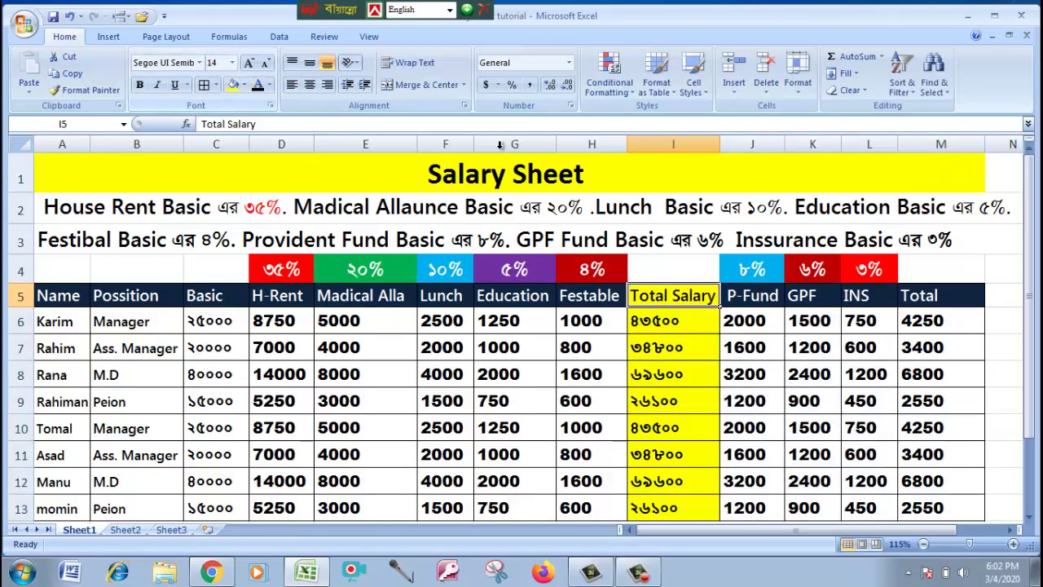
click(139, 85)
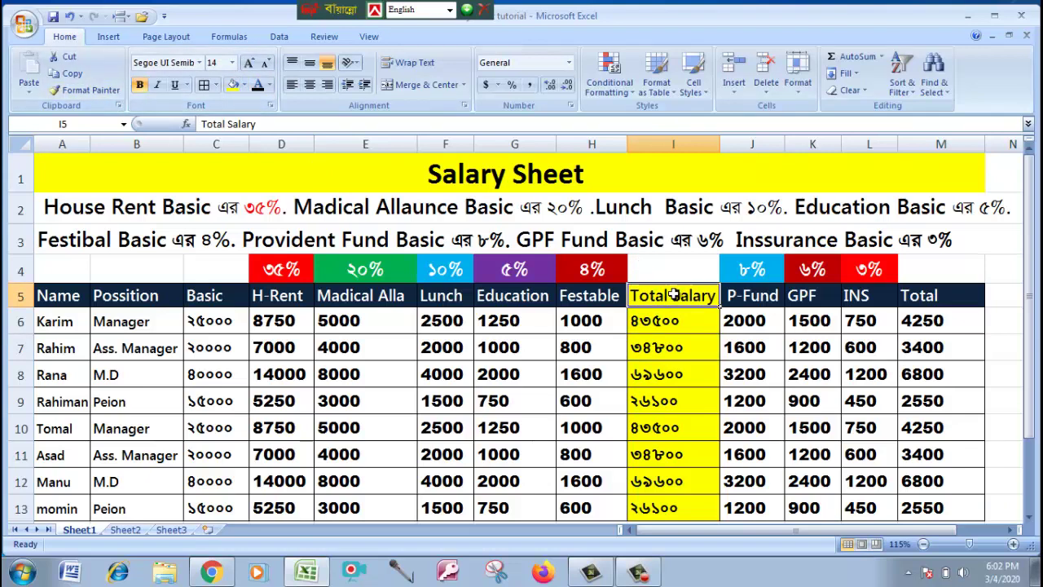
Review the Total Salary and deduction columns, then trace M6's formula precedents with Ctrl+[.
drag(666, 295, 660, 505)
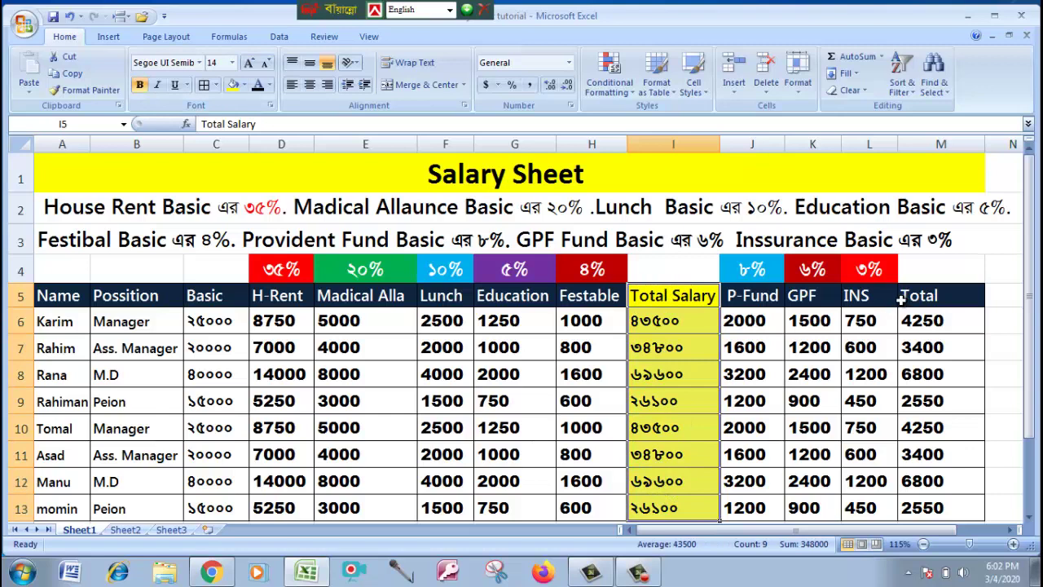
click(754, 302)
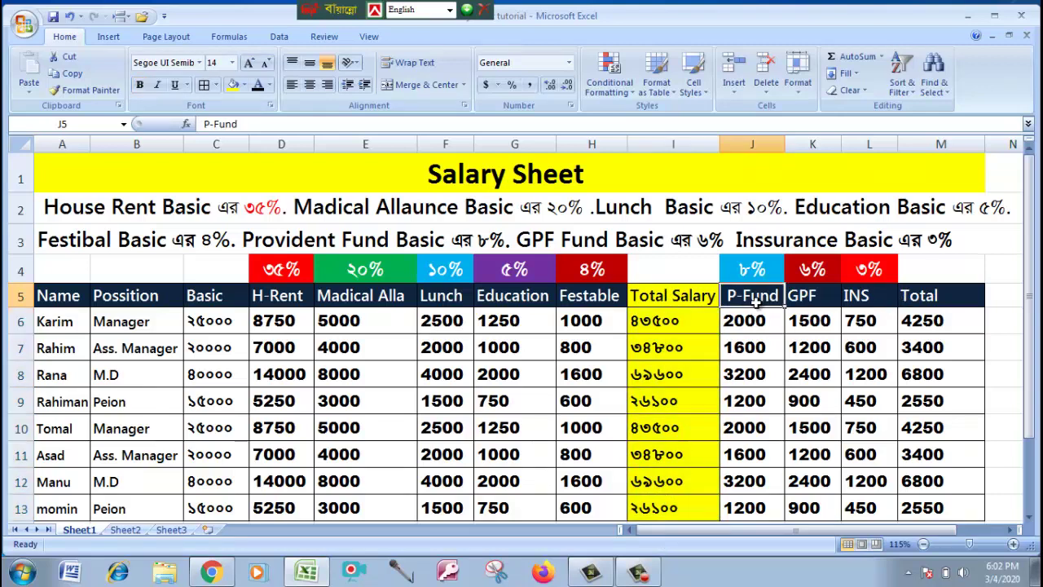
click(800, 301)
click(862, 303)
click(748, 298)
drag(741, 320, 856, 321)
click(925, 322)
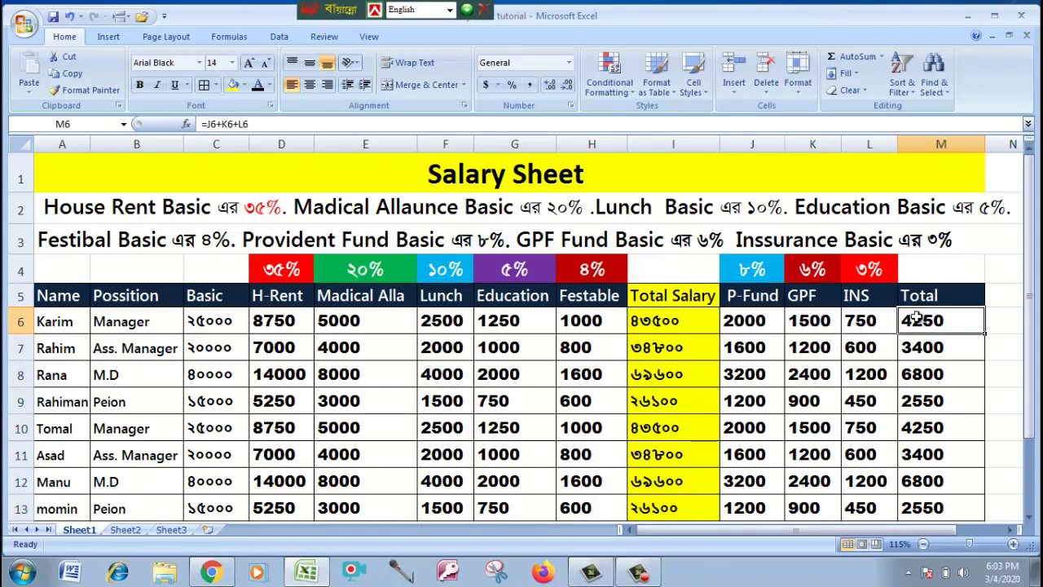
key(ctrl+bracketleft)
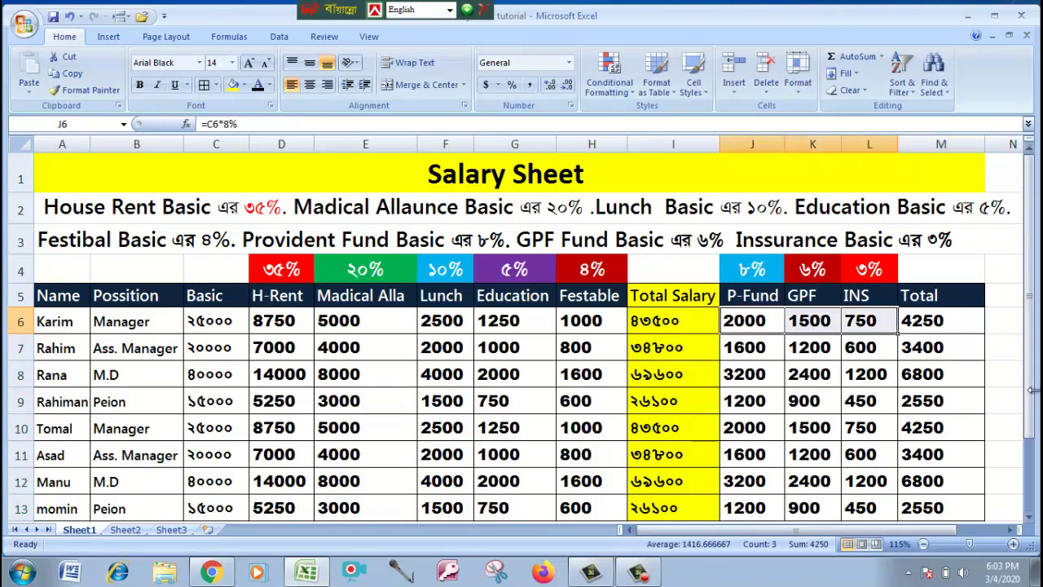